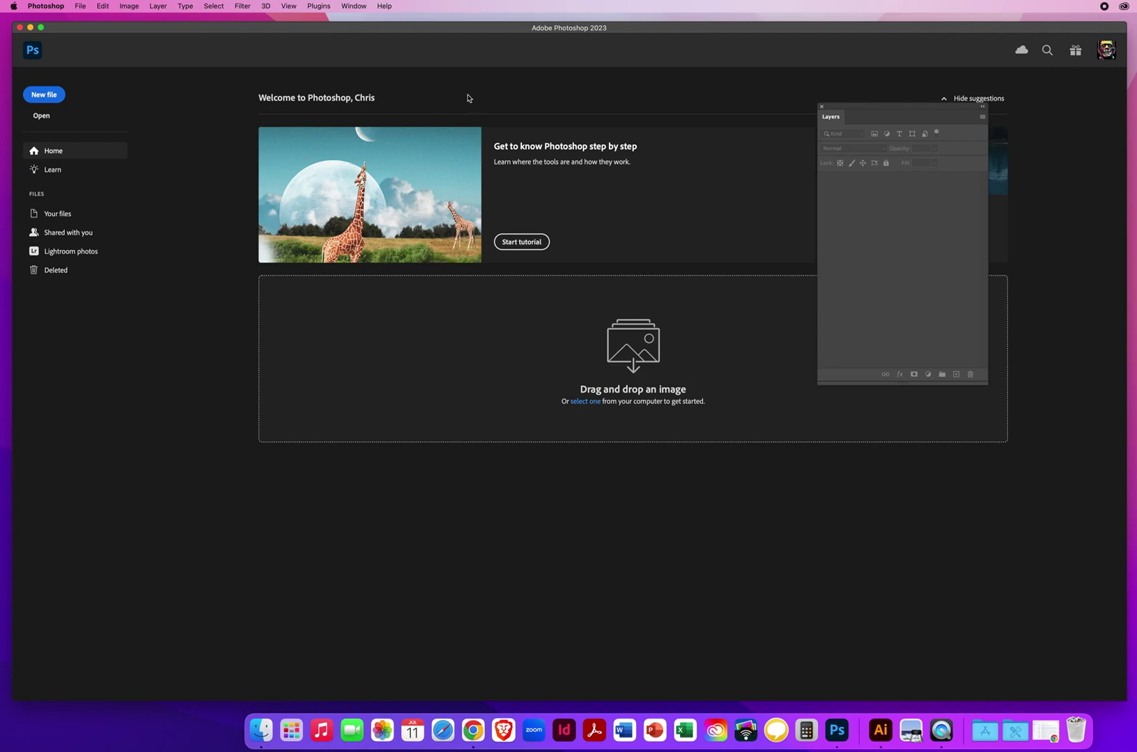
Step: Browse to Desktop > PS DEMOS > PS - CHAPTER 3 > 3.5 Content Aware Fills and pick 1 Content Aware Fills.psd
click(80, 7)
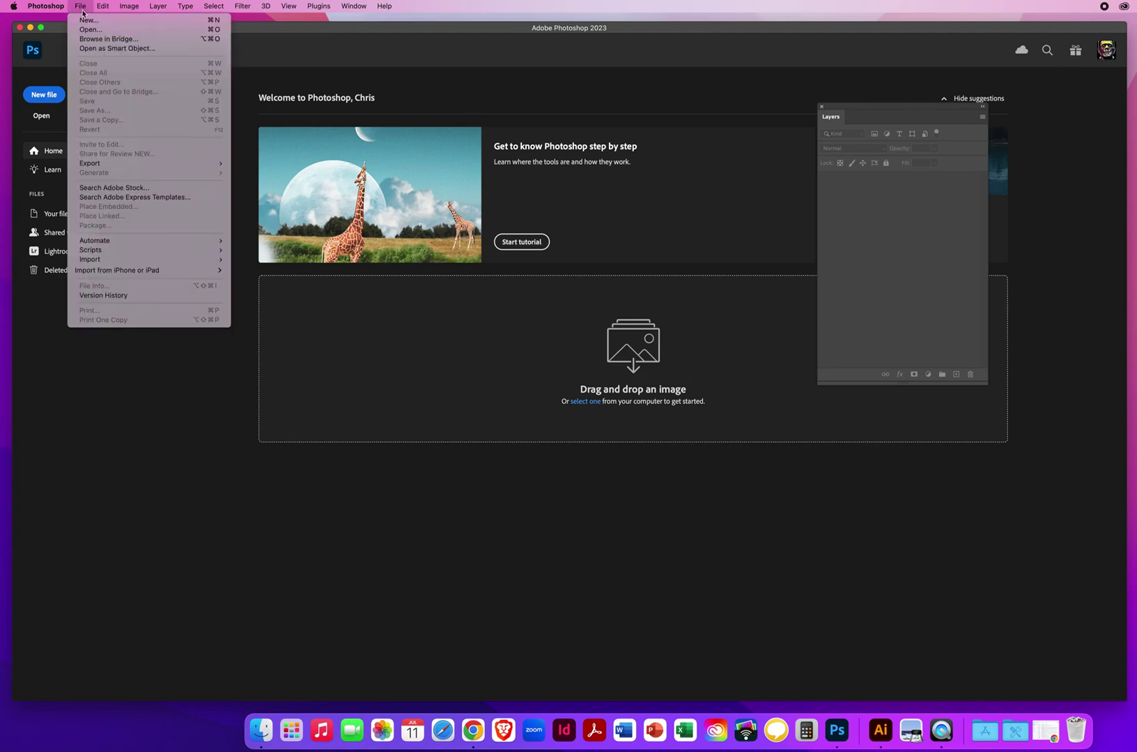
click(243, 111)
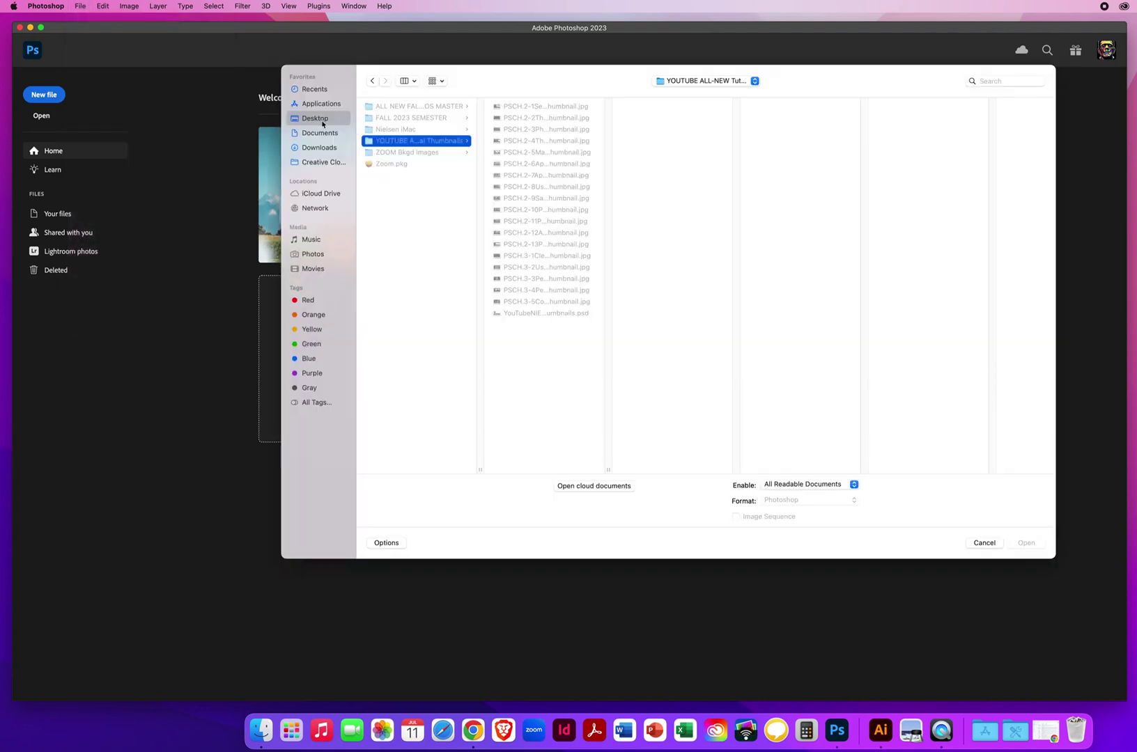
click(325, 119)
click(413, 107)
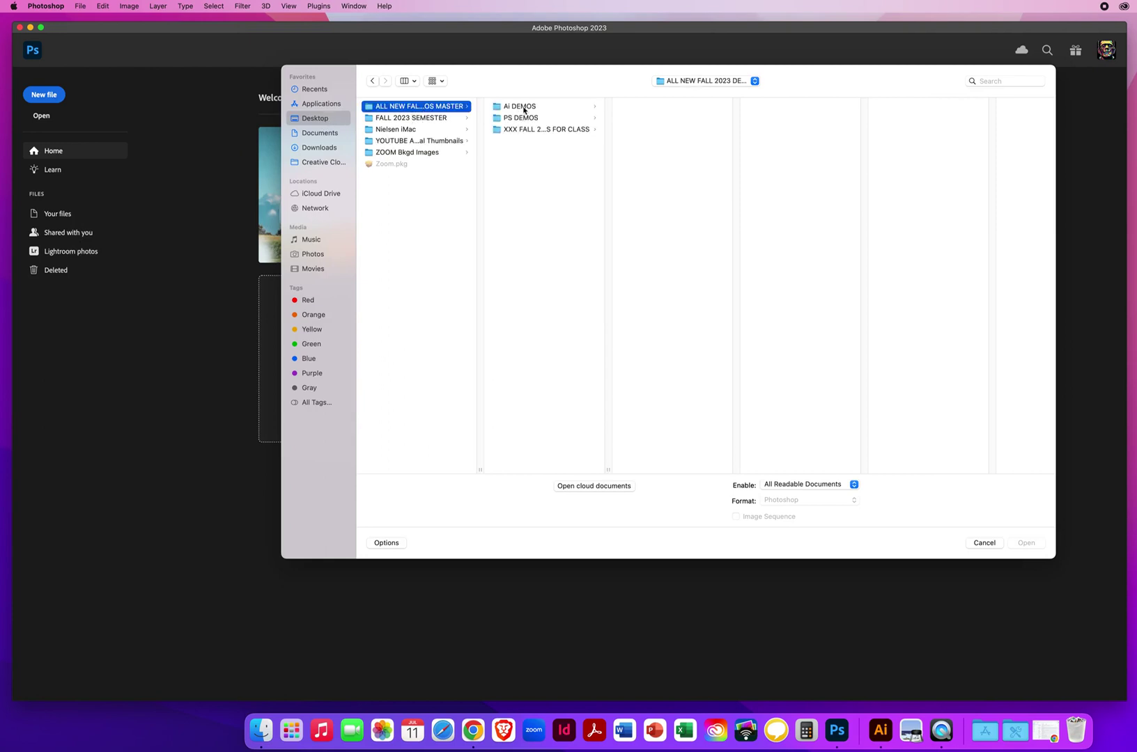
click(524, 118)
click(676, 119)
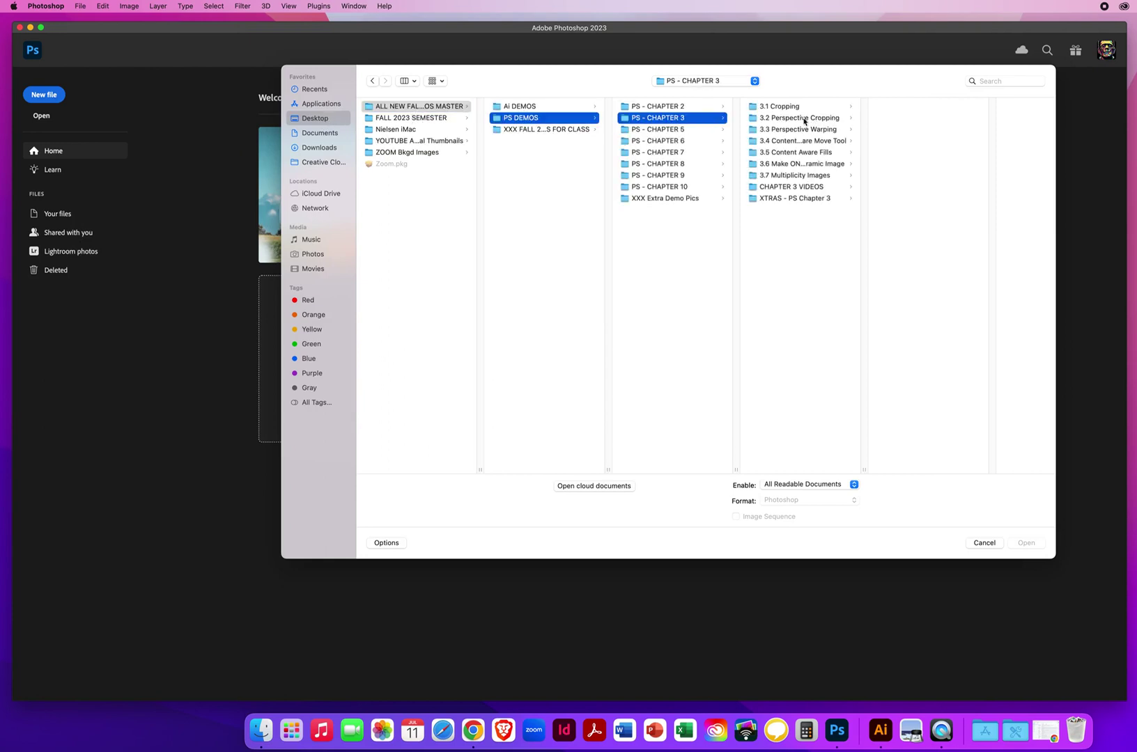
click(778, 153)
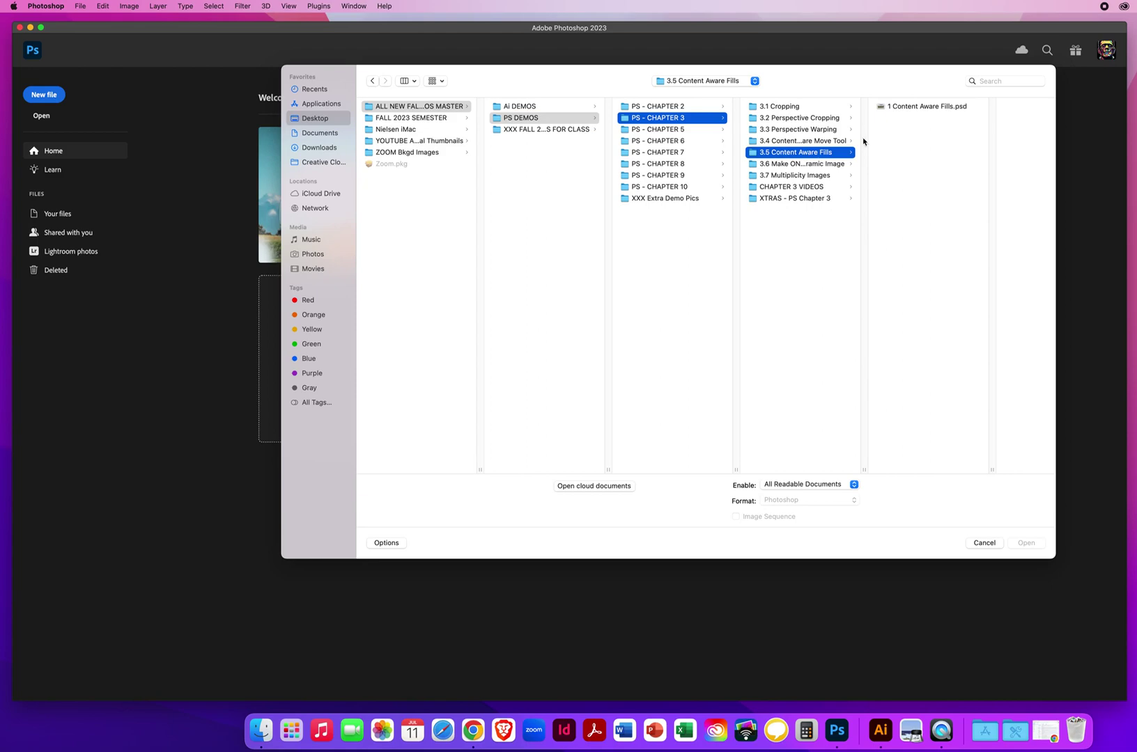
click(897, 108)
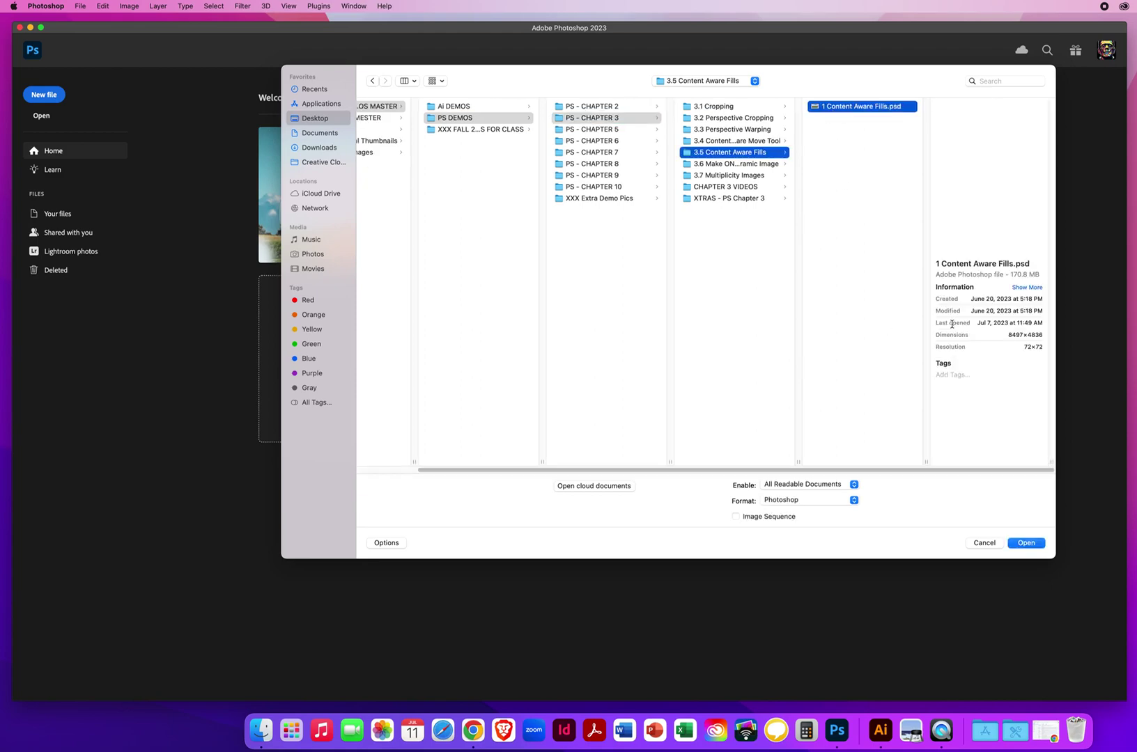
Step: Open the panorama, briefly hide the Visibility Layer, and make OCC Library Building the active layer
click(1026, 544)
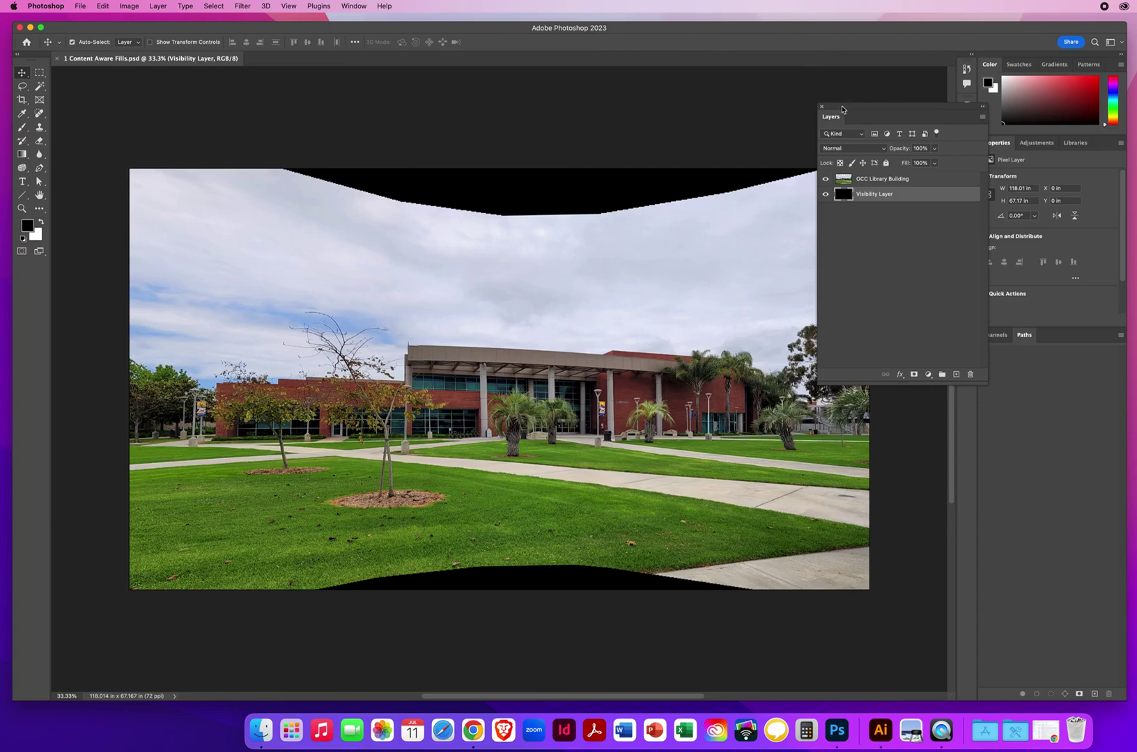
drag(849, 108, 909, 102)
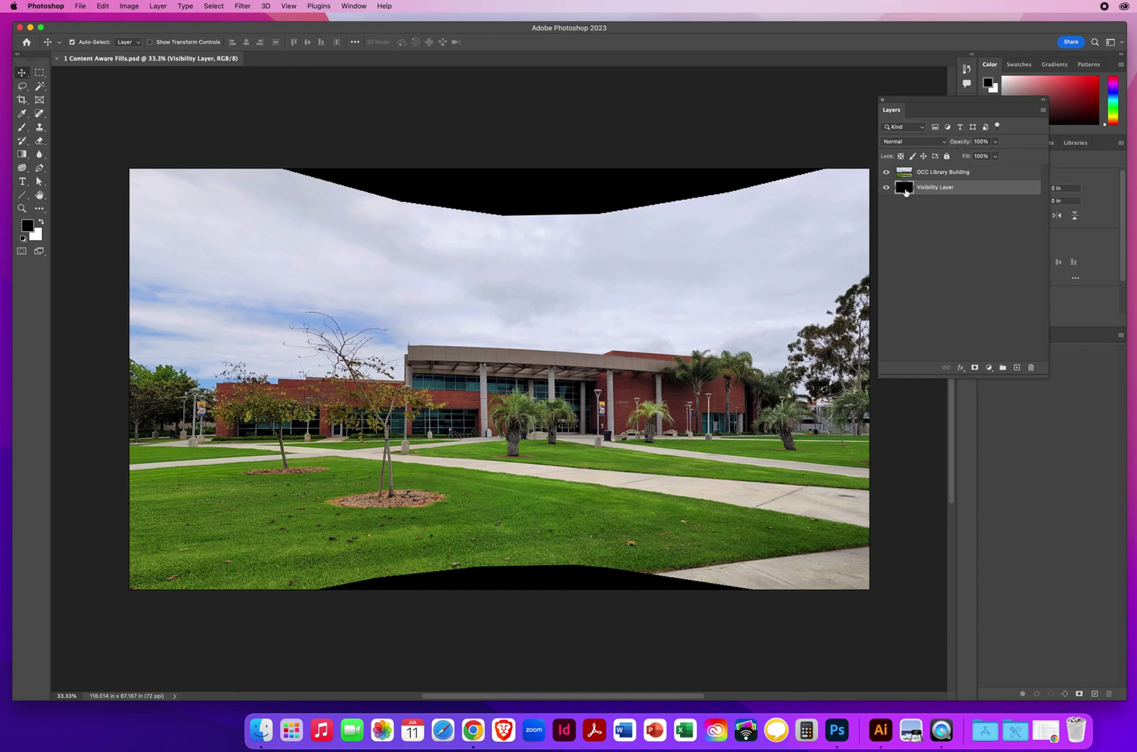
click(886, 188)
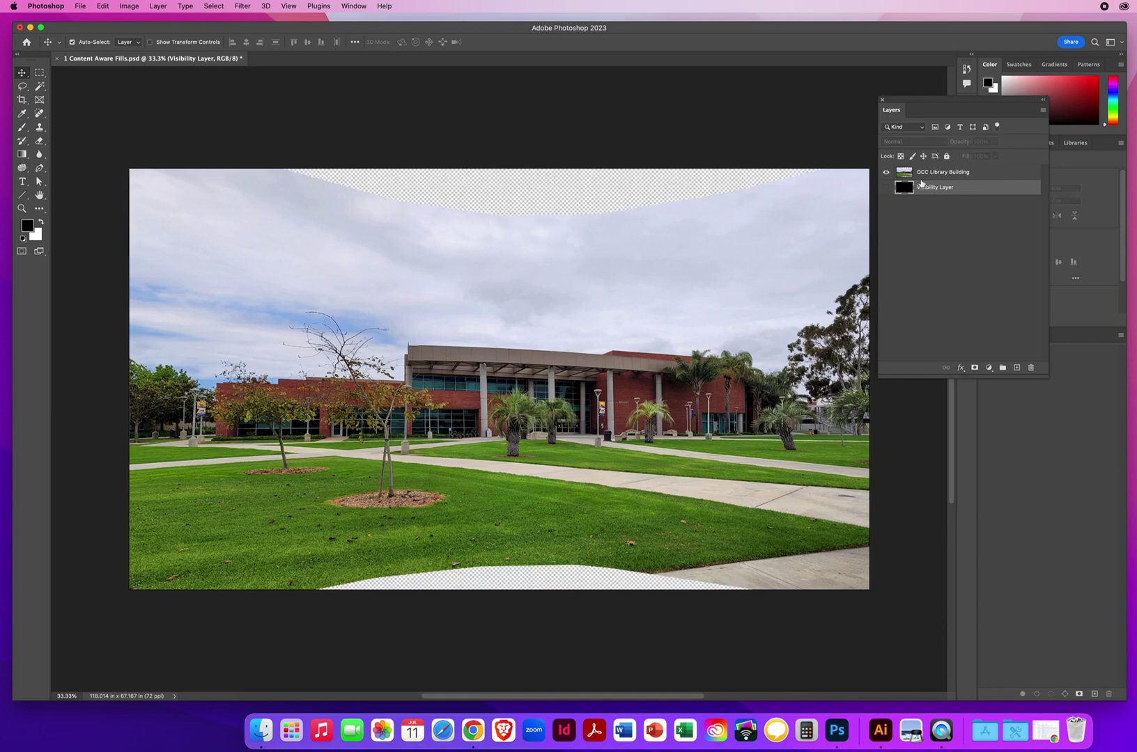
click(886, 188)
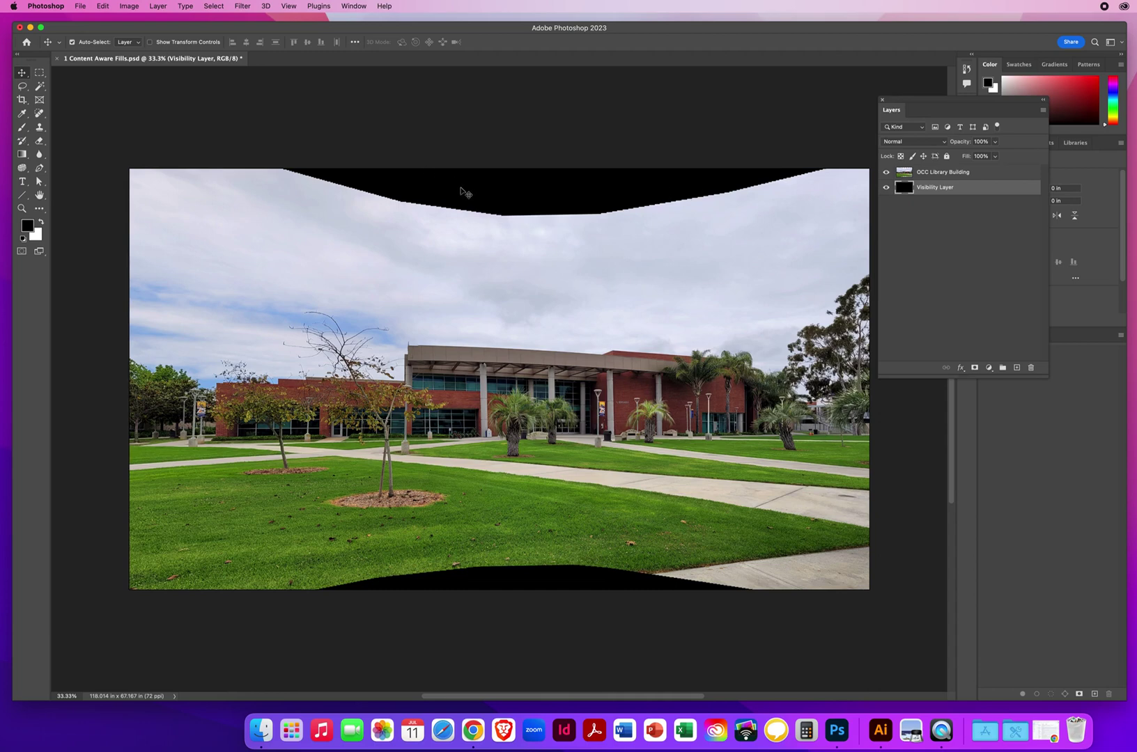
click(955, 175)
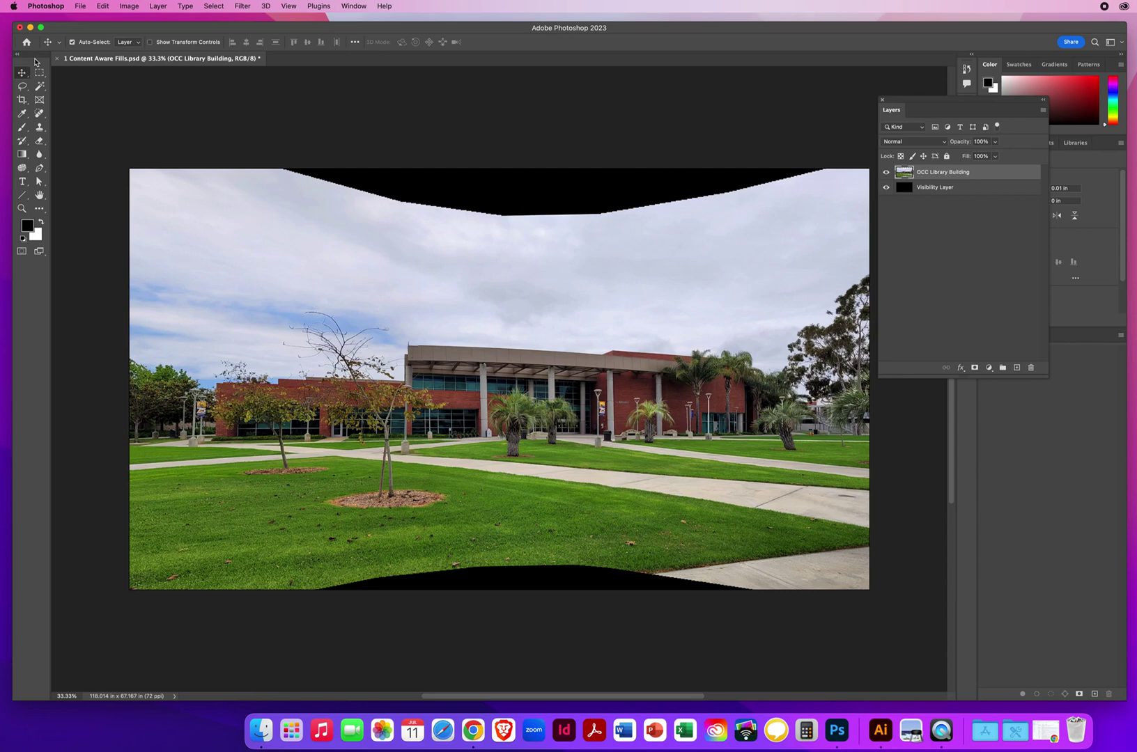
Step: Select the black gap along the panorama's top edge with the Magic Wand Tool, zooming in to check it
click(39, 86)
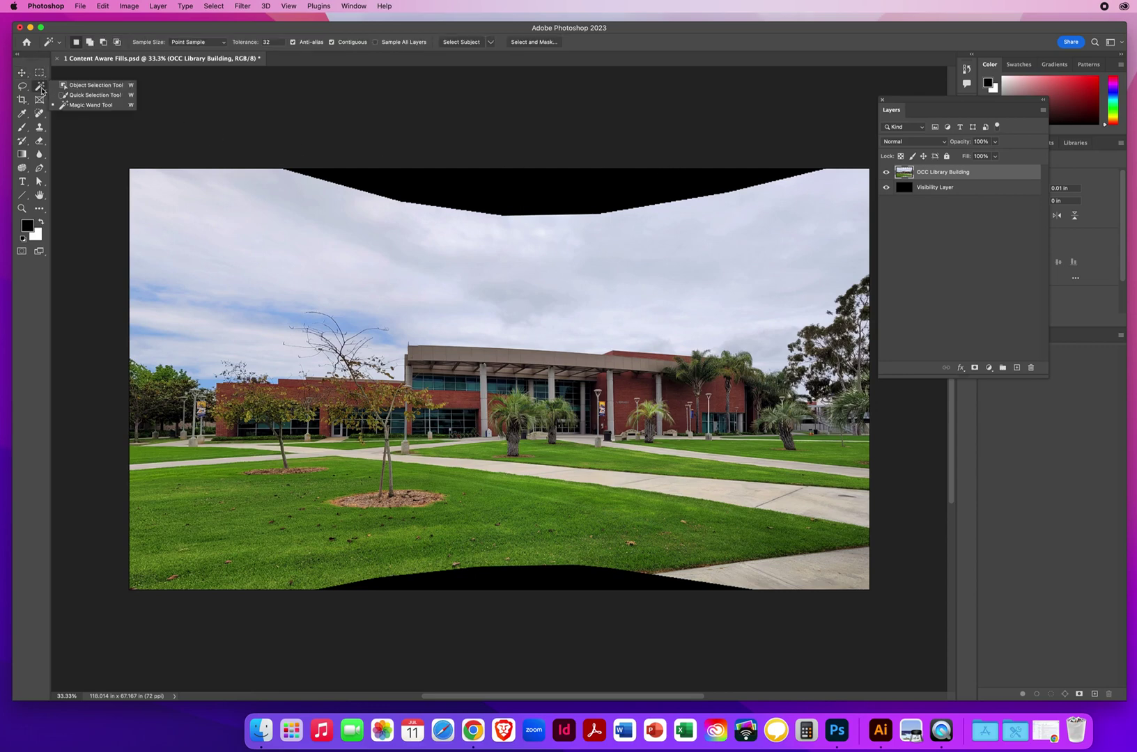
click(89, 105)
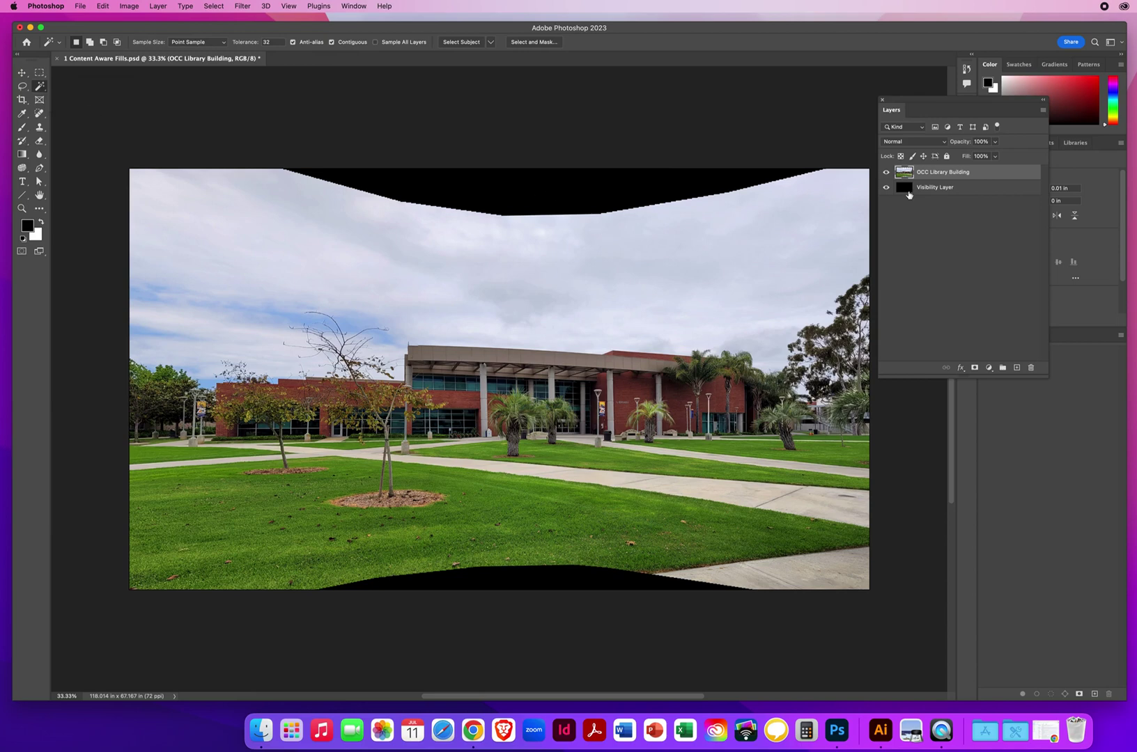
click(516, 190)
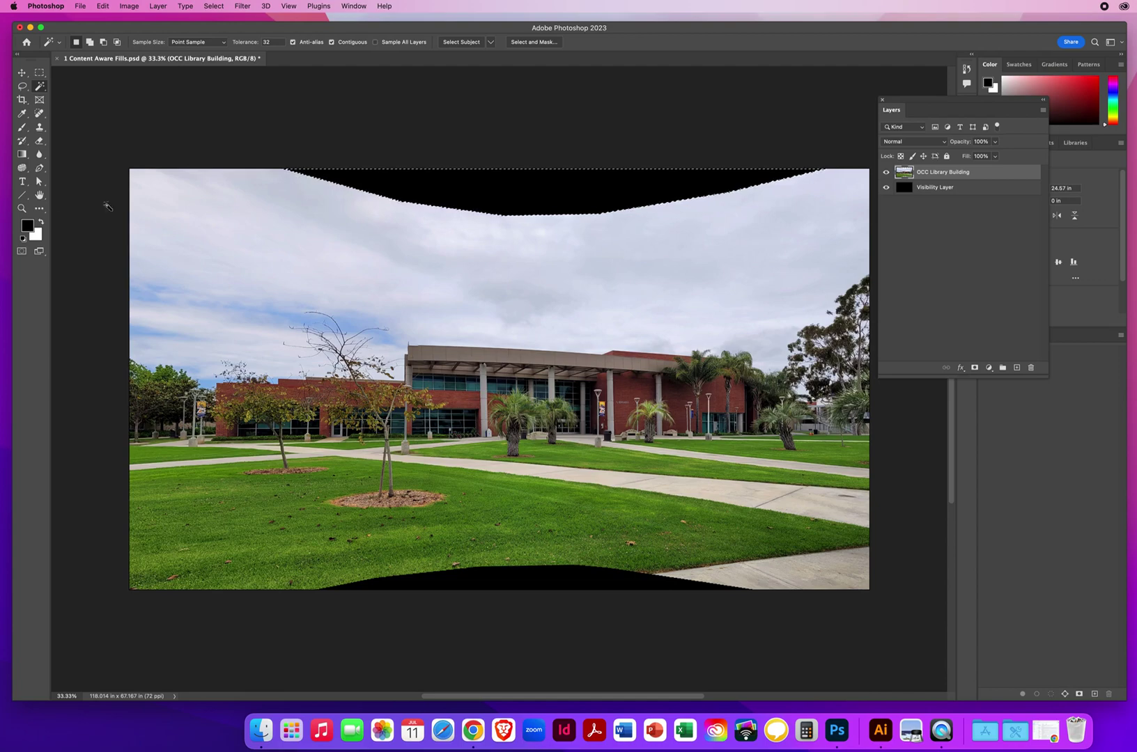
click(22, 208)
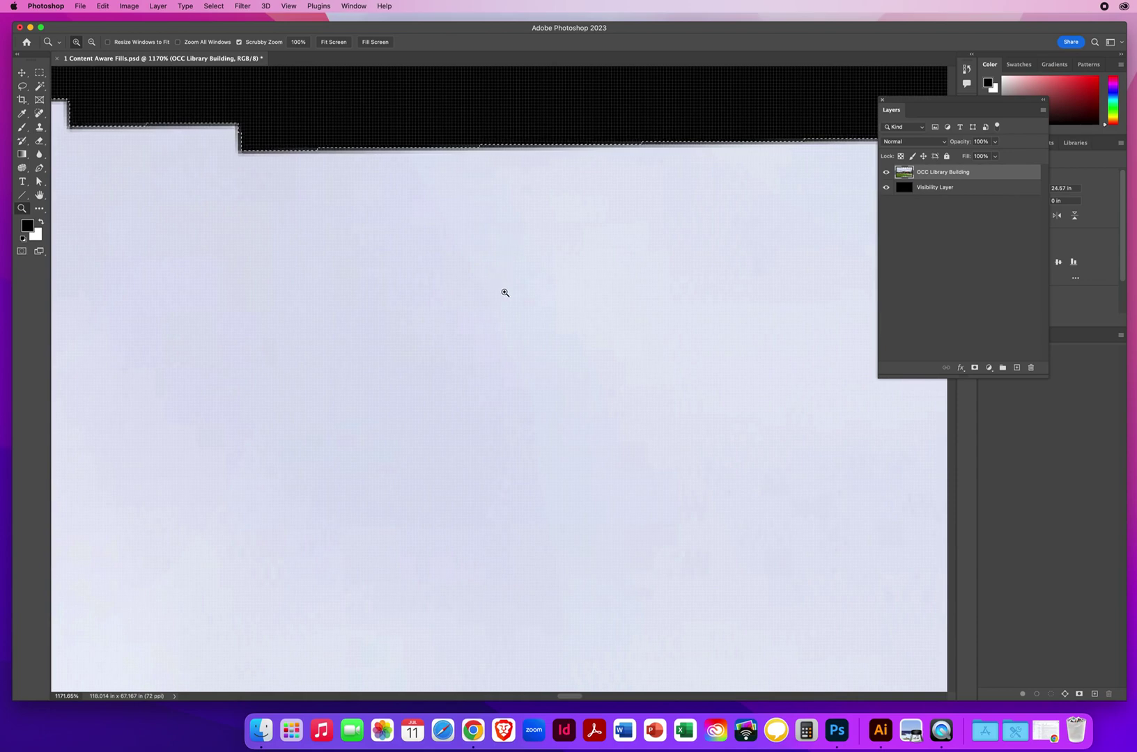
click(39, 86)
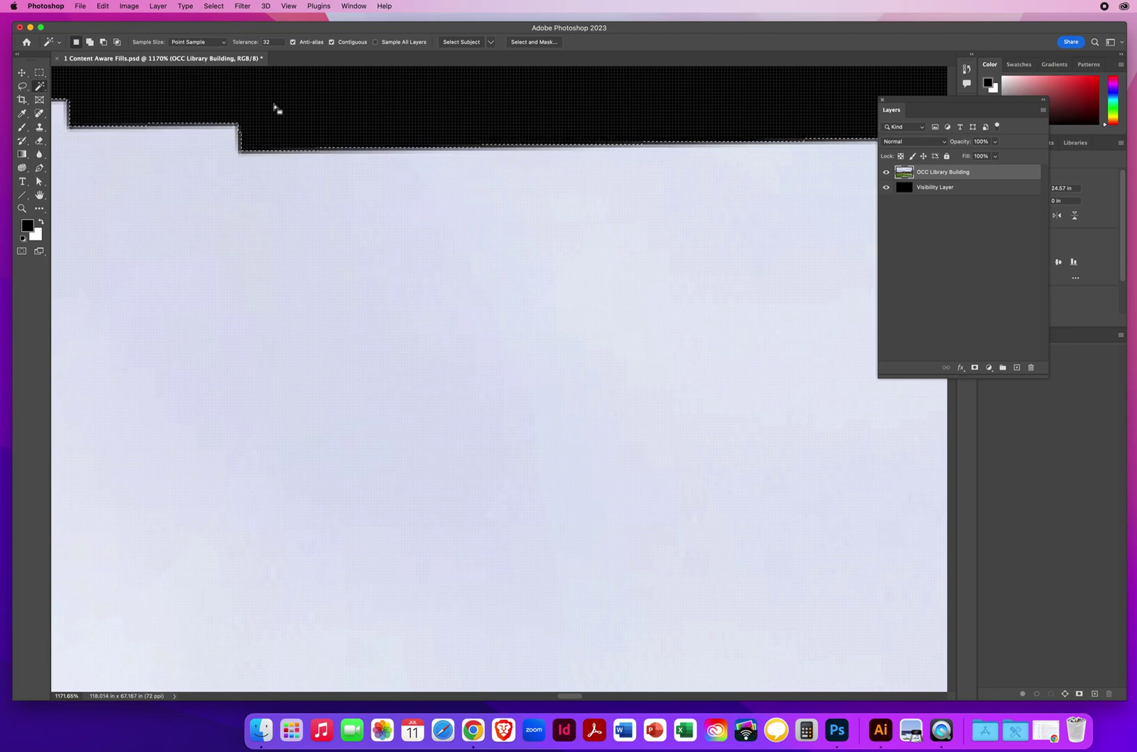
Step: Expand the top-gap selection by 10 pixels using Select > Modify > Expand
click(214, 6)
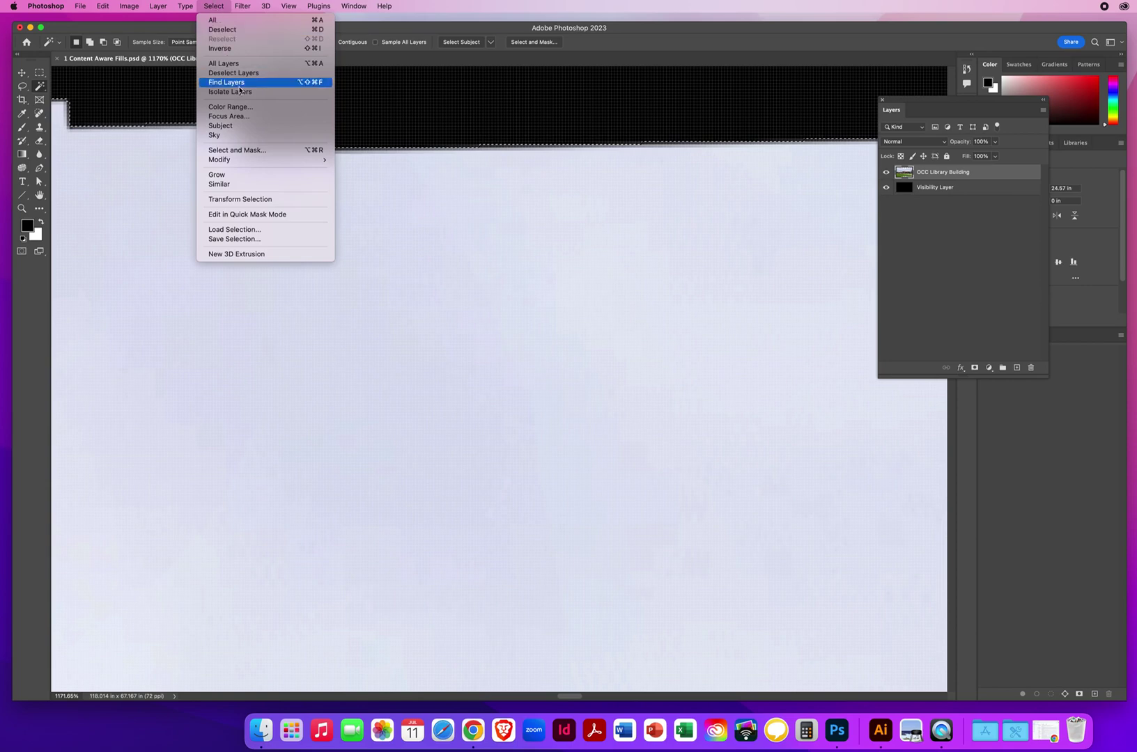
mouse_move(220, 161)
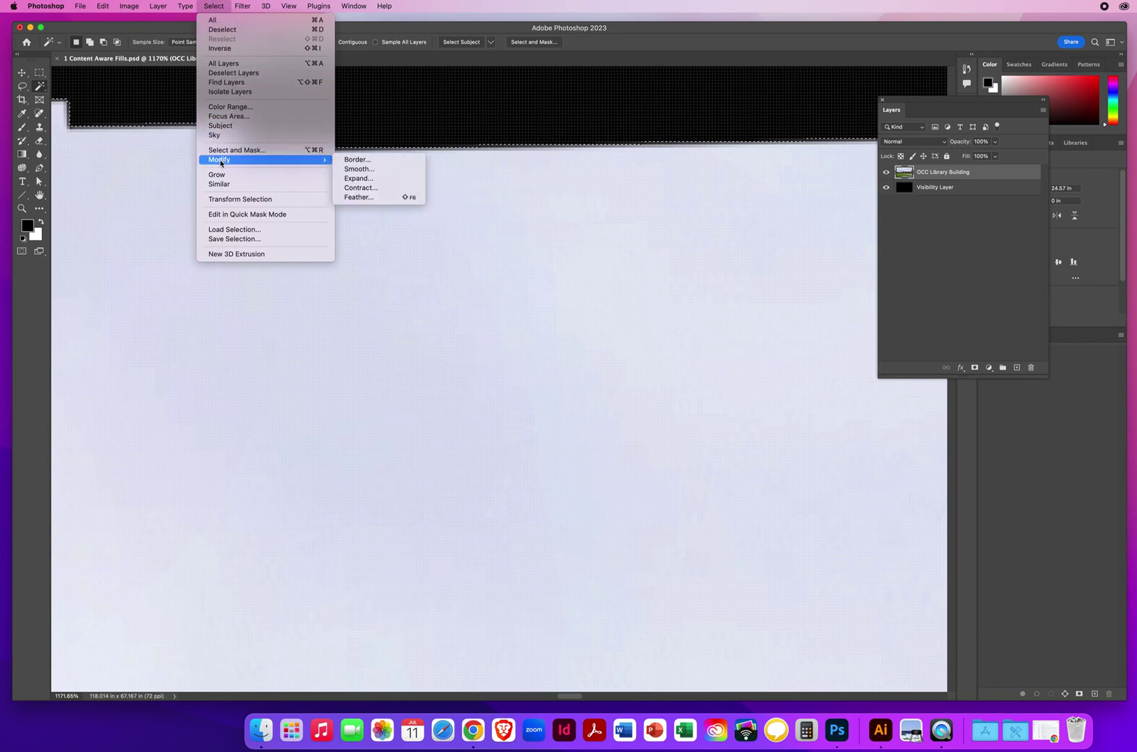
click(354, 179)
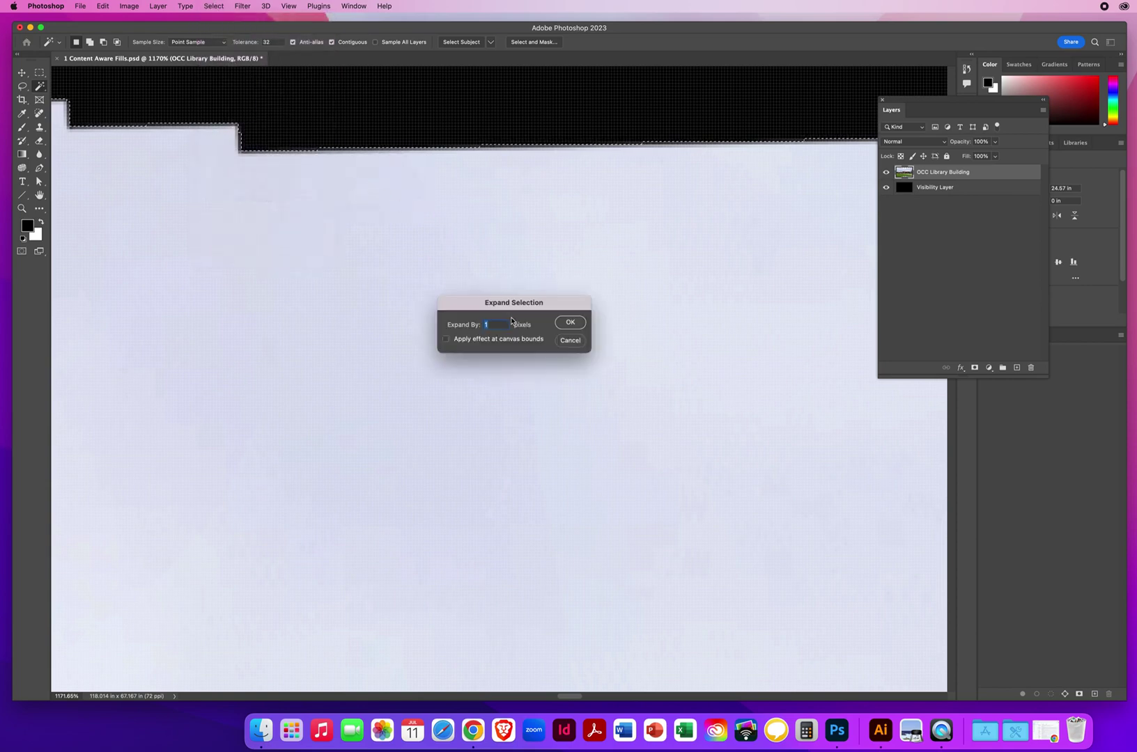
text(10)
click(569, 324)
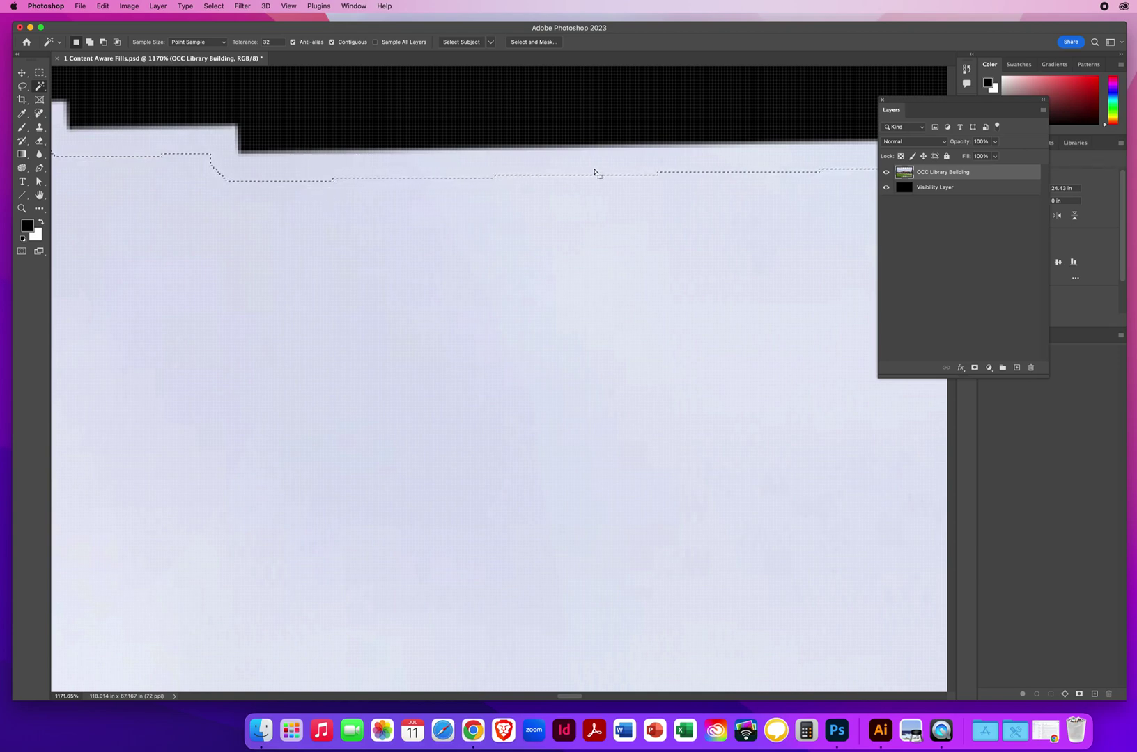
Step: Zoom out to see the whole panorama and open the Fill dialog for the top selection
click(21, 208)
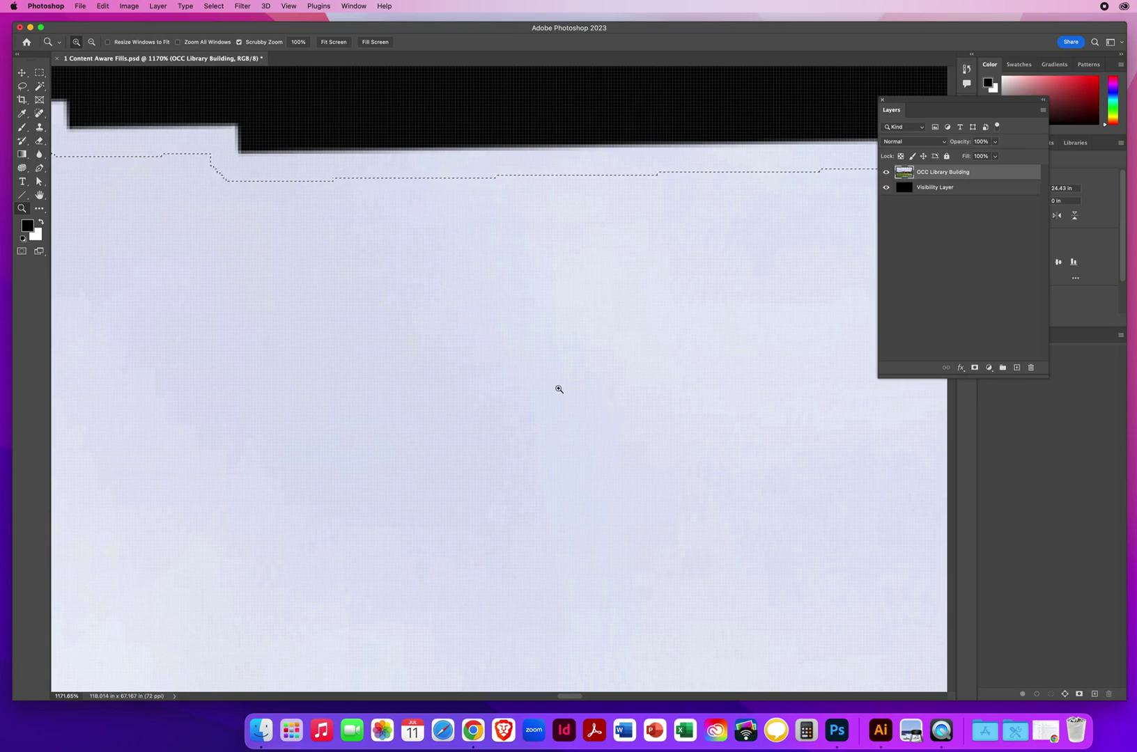
drag(561, 389, 416, 388)
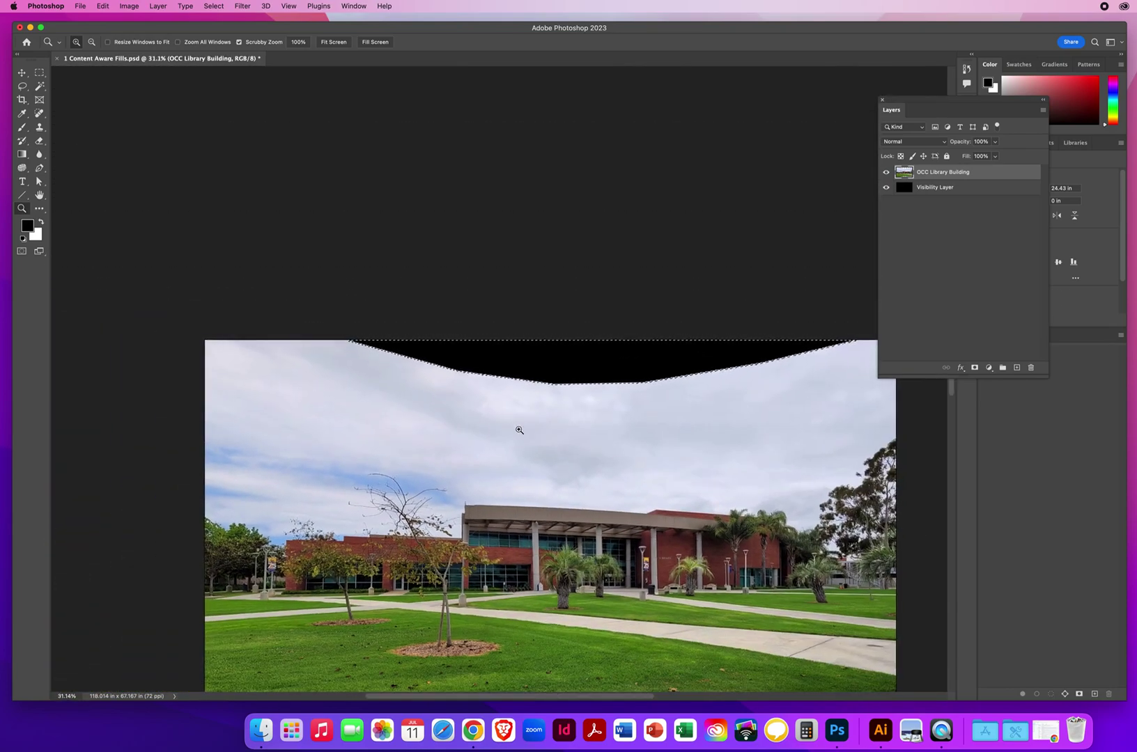
drag(564, 460, 492, 299)
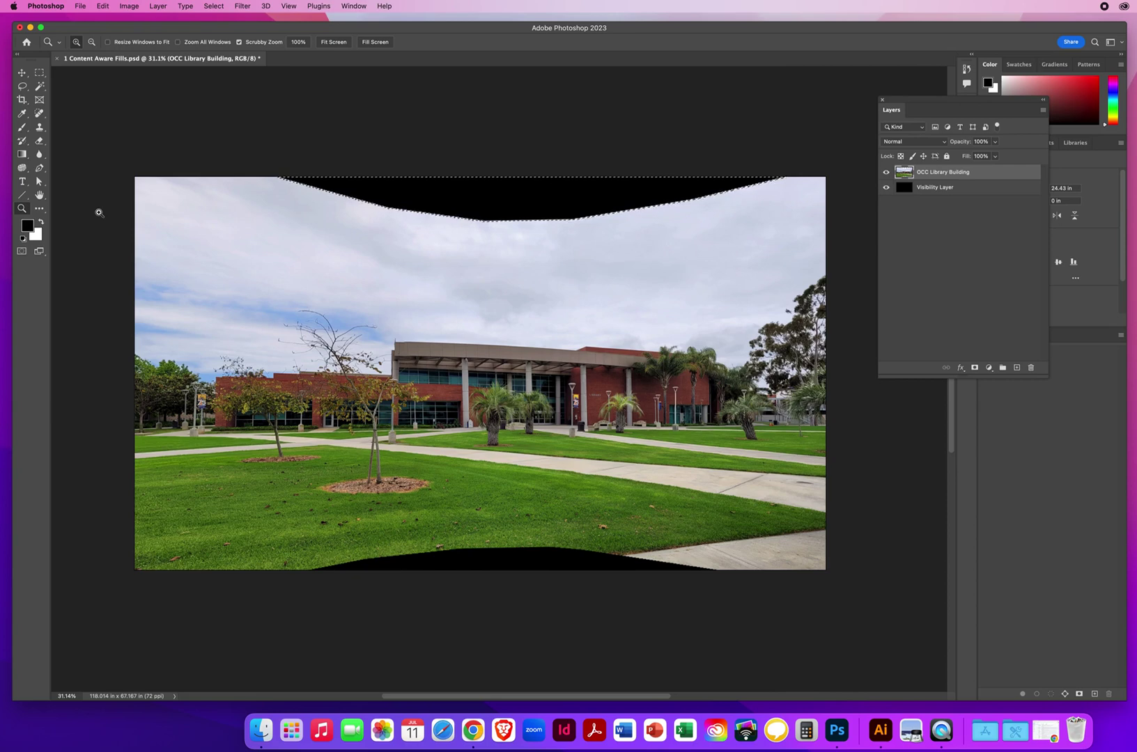
key(shift+BackSpace)
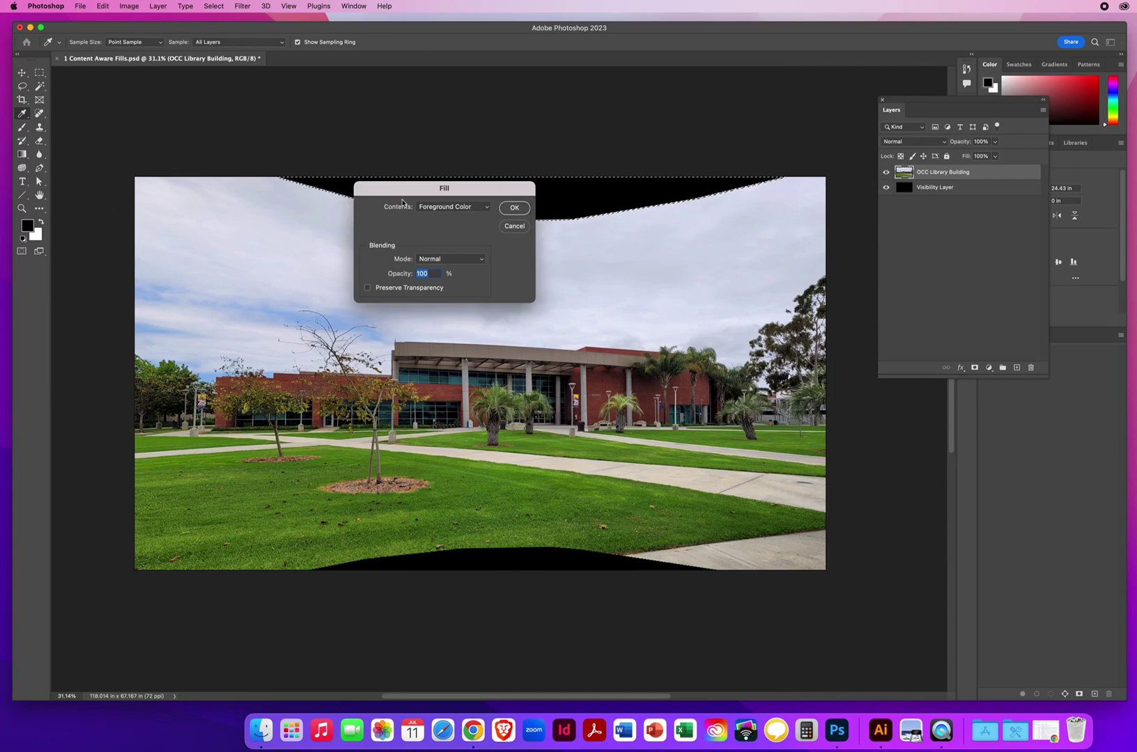
Step: Fill the top gap with Content-Aware contents in Normal mode, then deselect
drag(450, 200, 276, 143)
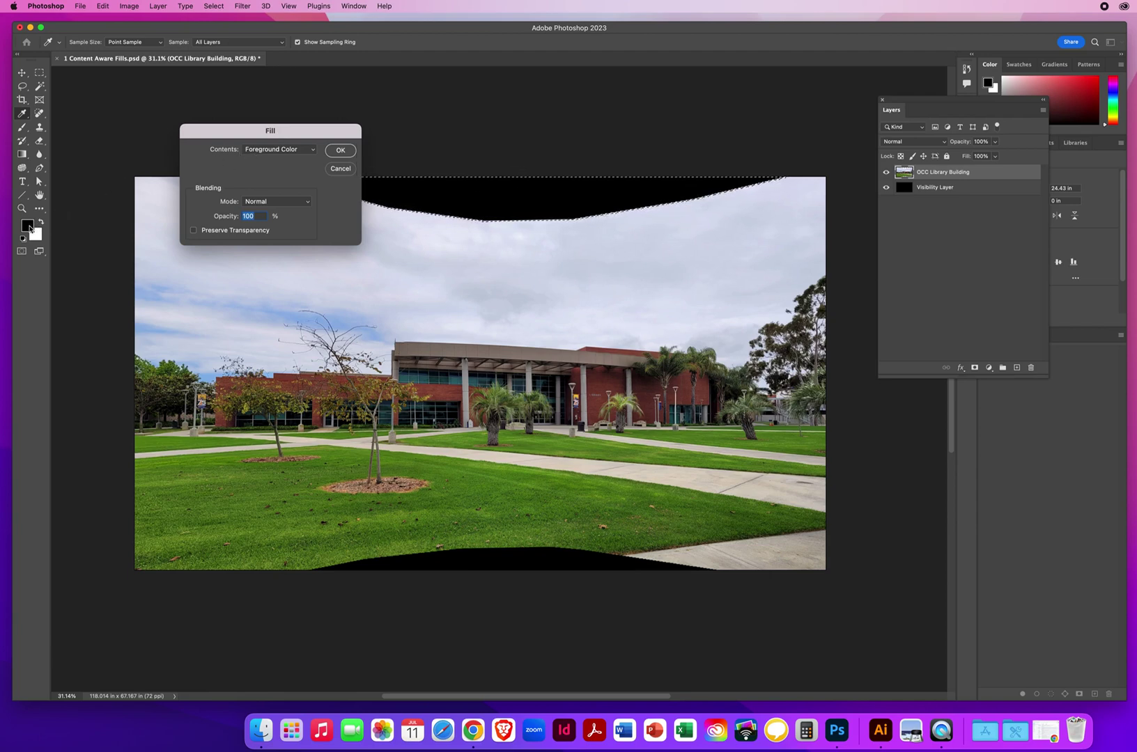
click(259, 151)
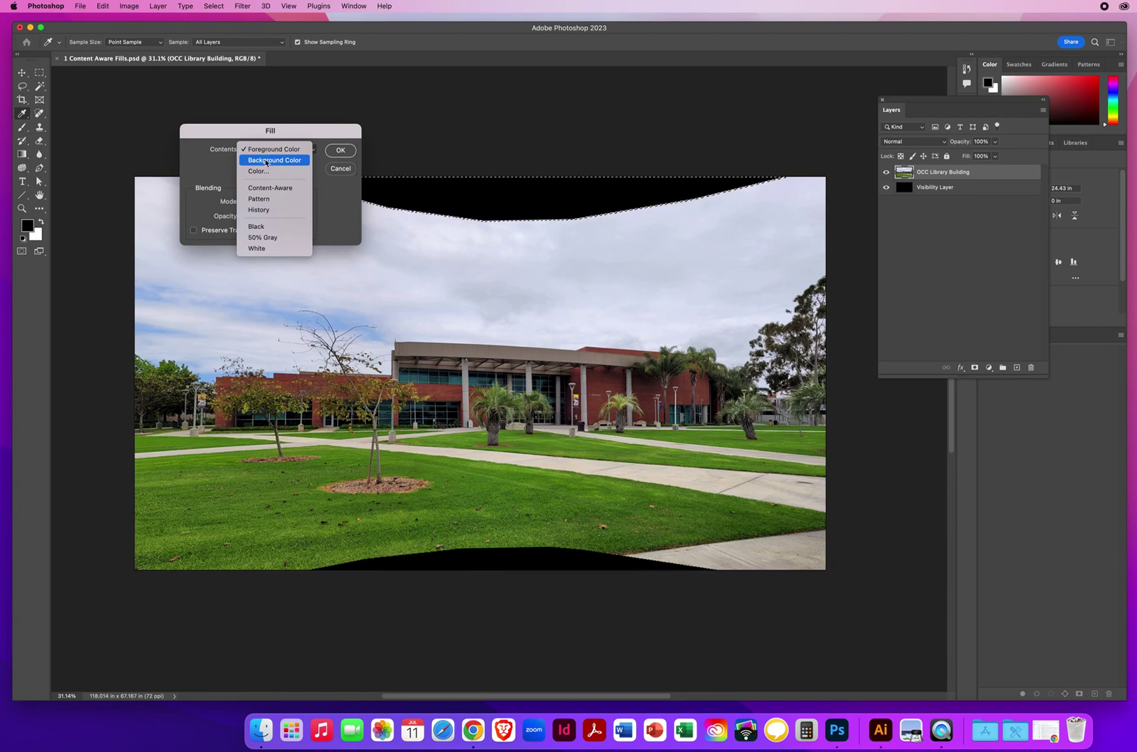
click(266, 161)
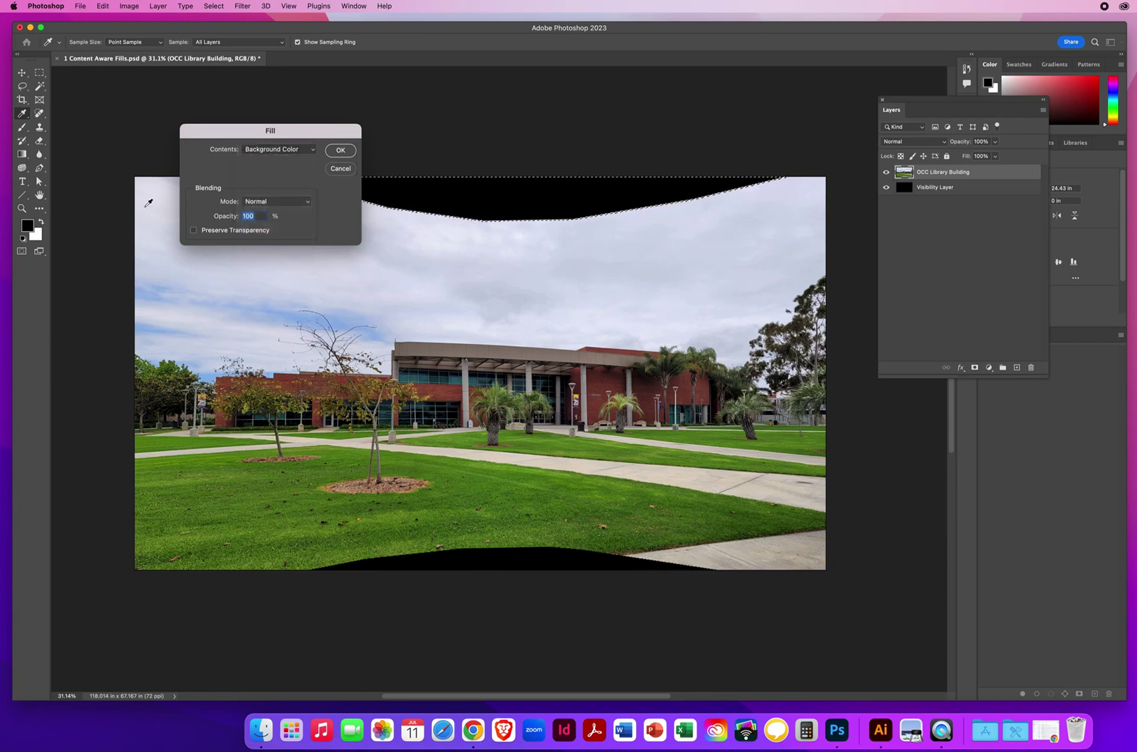
click(270, 151)
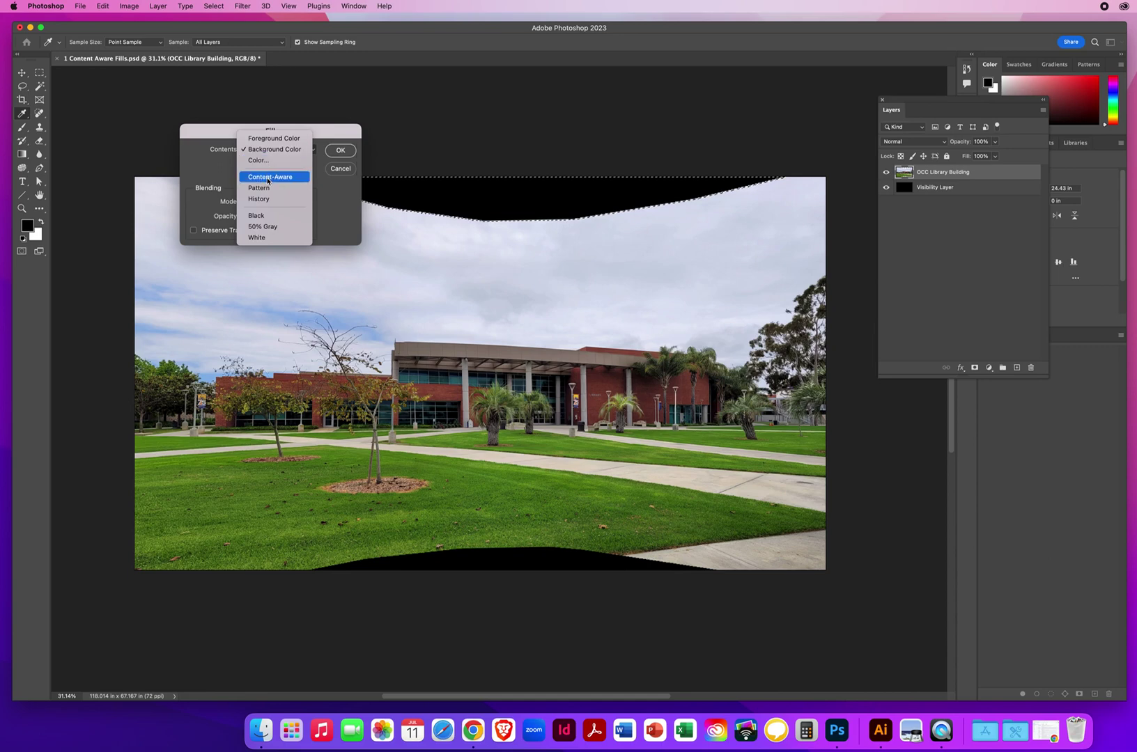
click(269, 179)
drag(297, 132, 212, 142)
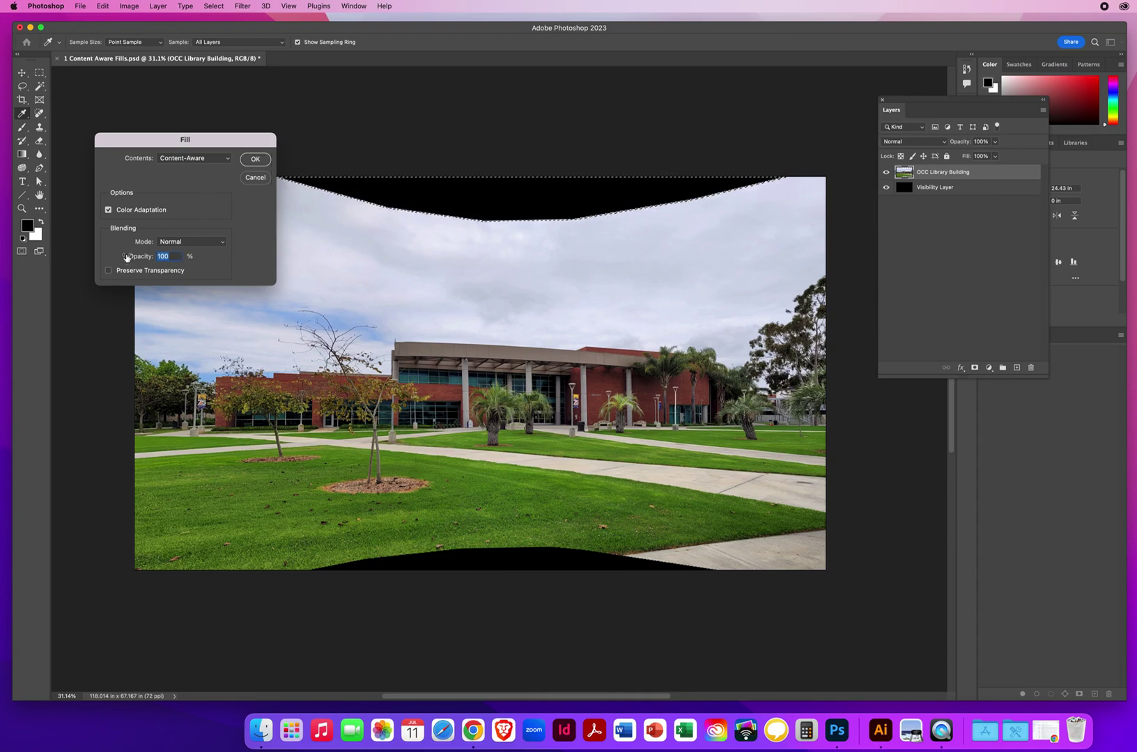
click(178, 243)
click(179, 243)
click(255, 162)
key(z)
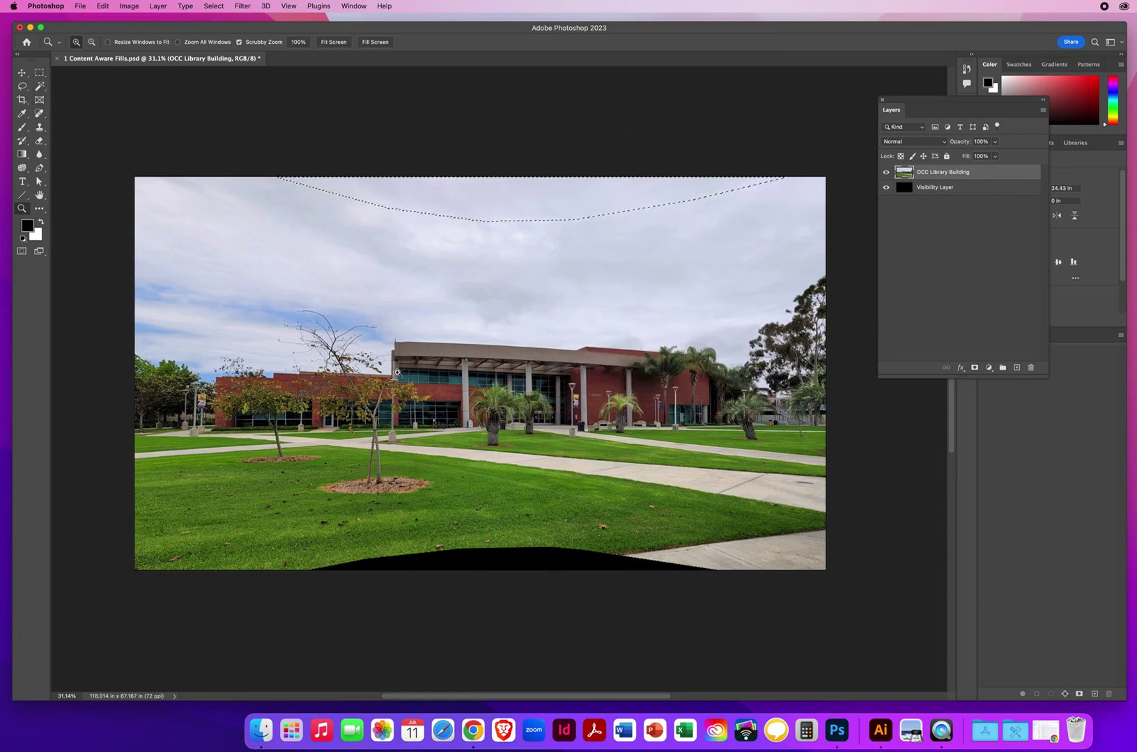
key(super+d)
Step: Magic-wand the bottom black gap and expand that selection by 10 pixels
click(39, 87)
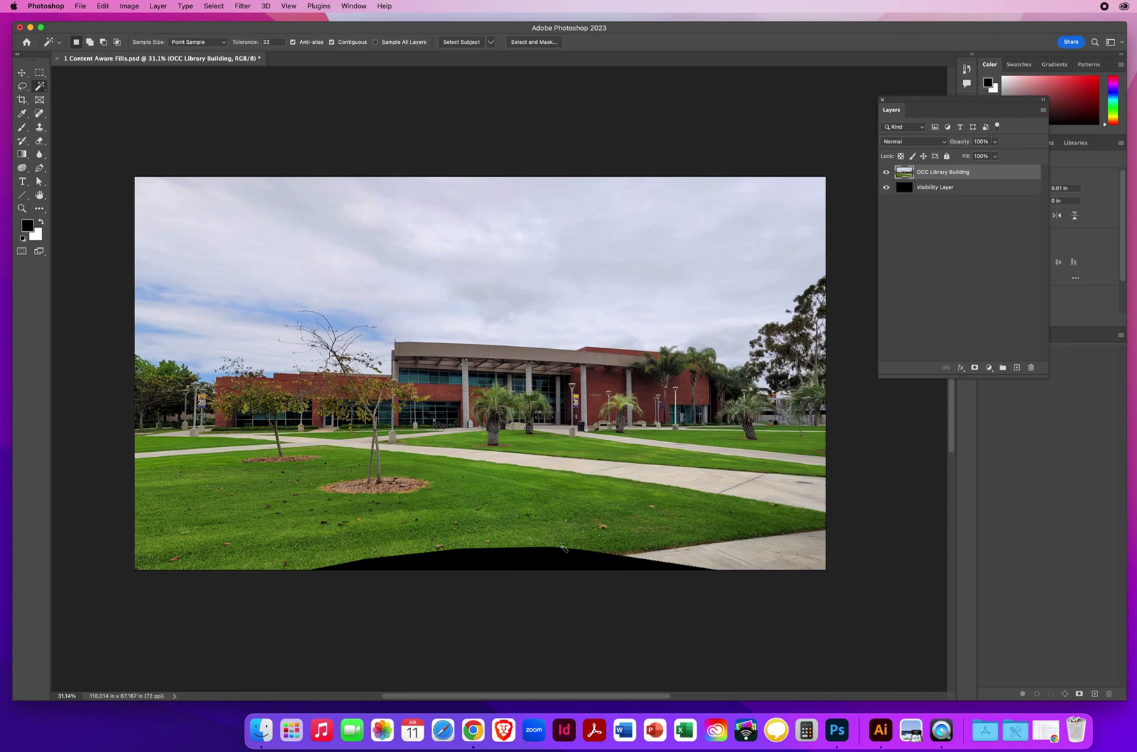
click(514, 563)
click(213, 6)
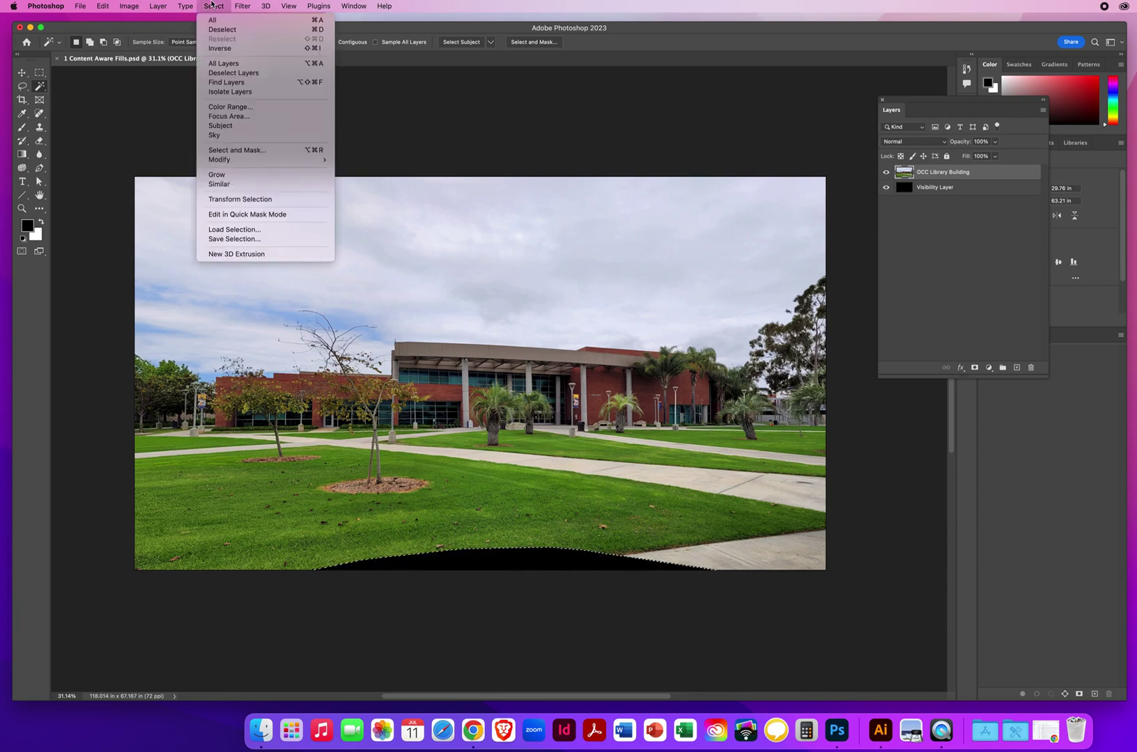
mouse_move(233, 159)
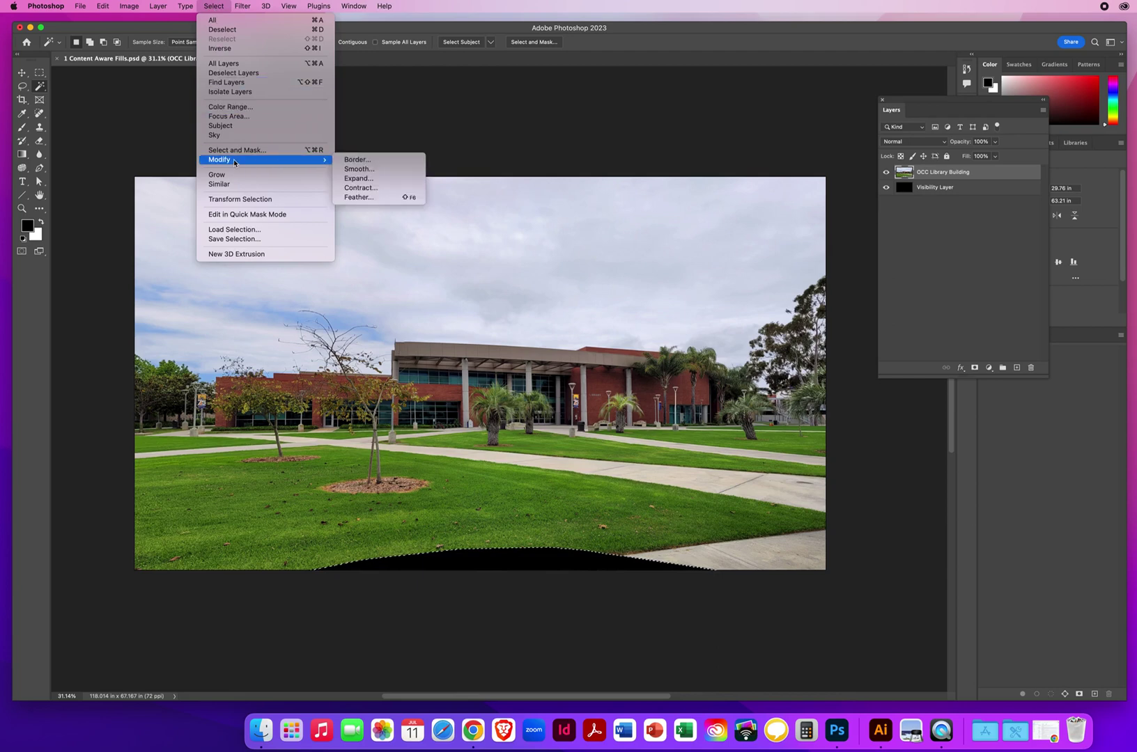
click(358, 179)
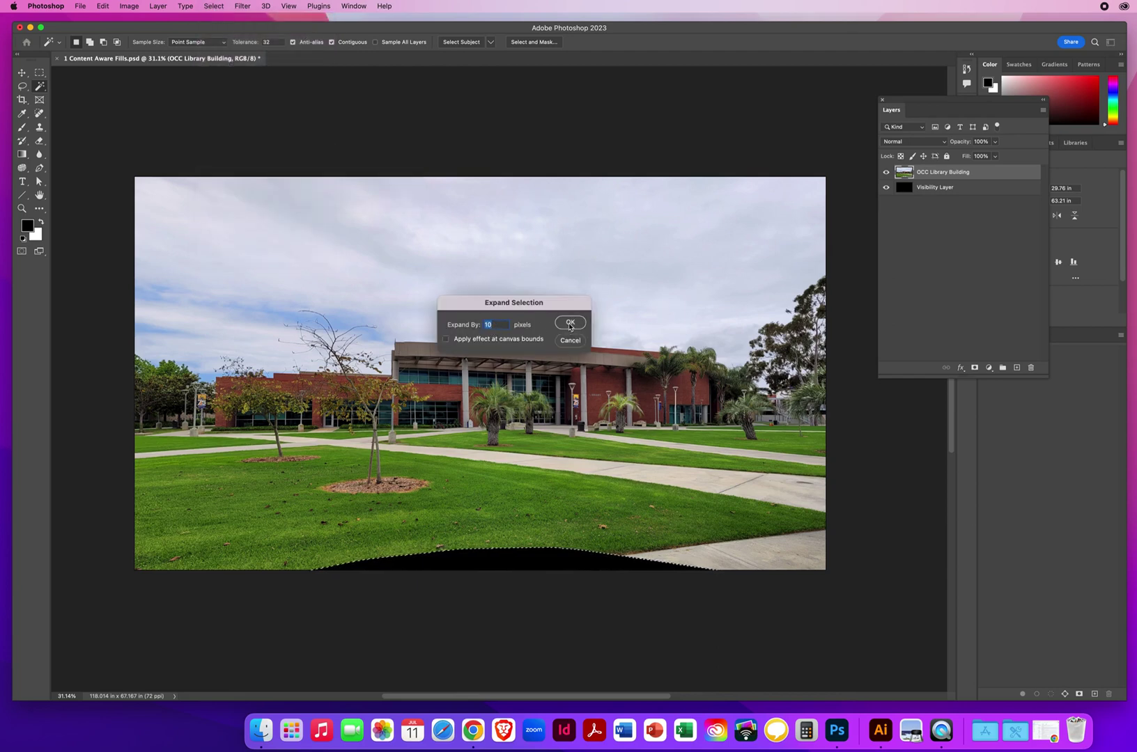
click(569, 324)
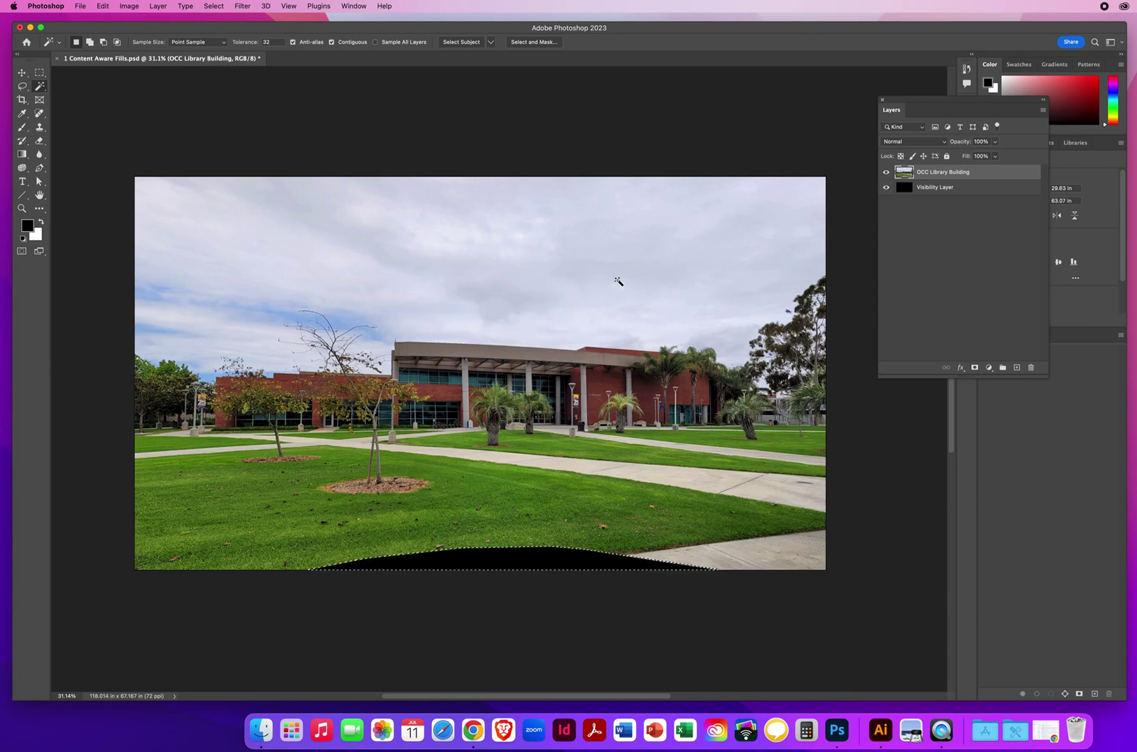
key(shift)
Step: Content-Aware fill the bottom gap with matching grass and sidewalk, then deselect
key(shift+BackSpace)
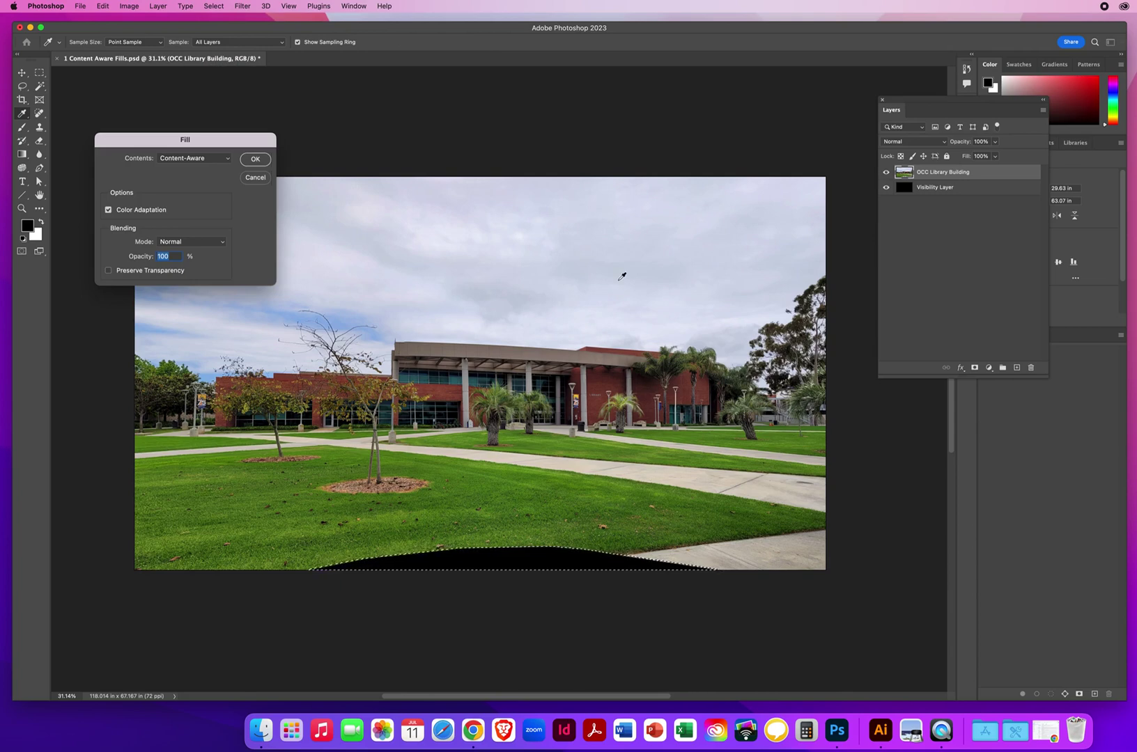
drag(164, 139, 411, 114)
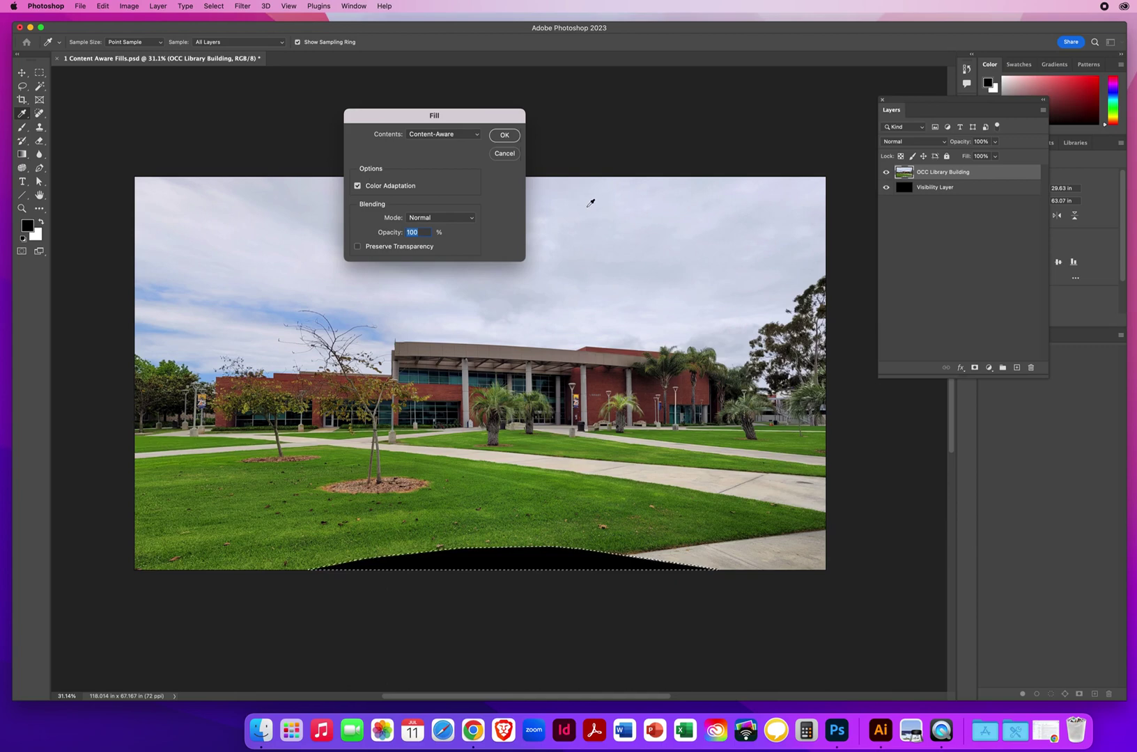
click(503, 137)
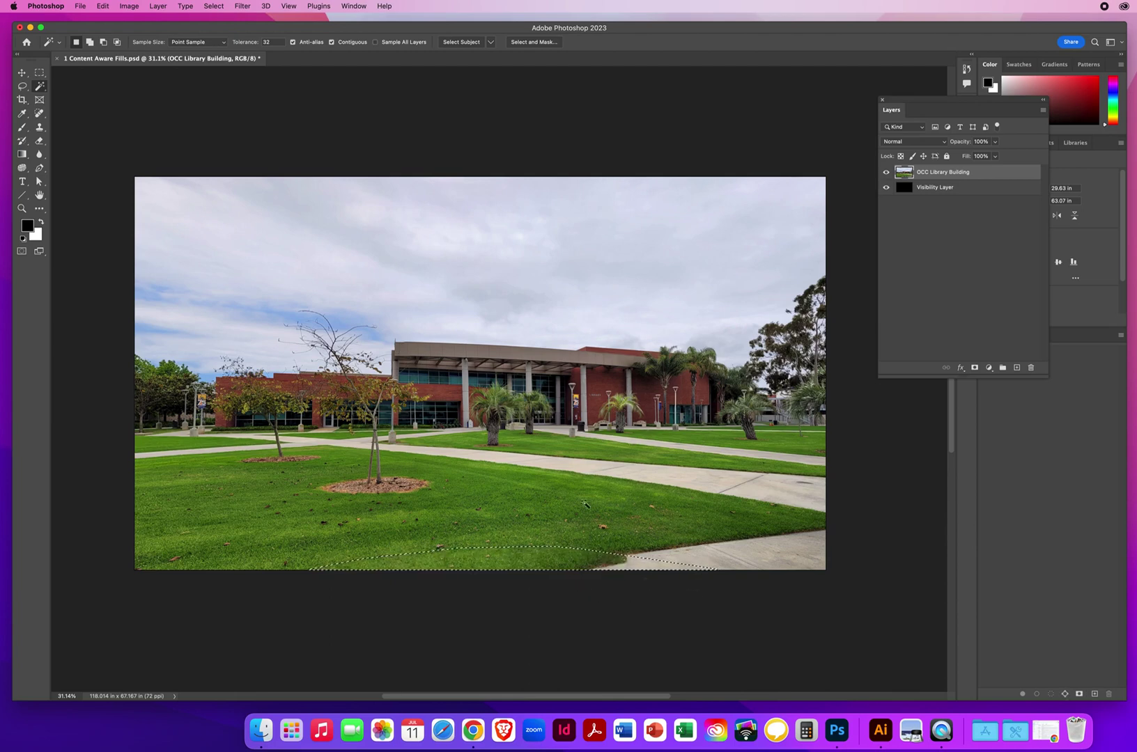
key(super+d)
Step: Zoom in close on the lawn along the panorama's bottom edge
click(22, 208)
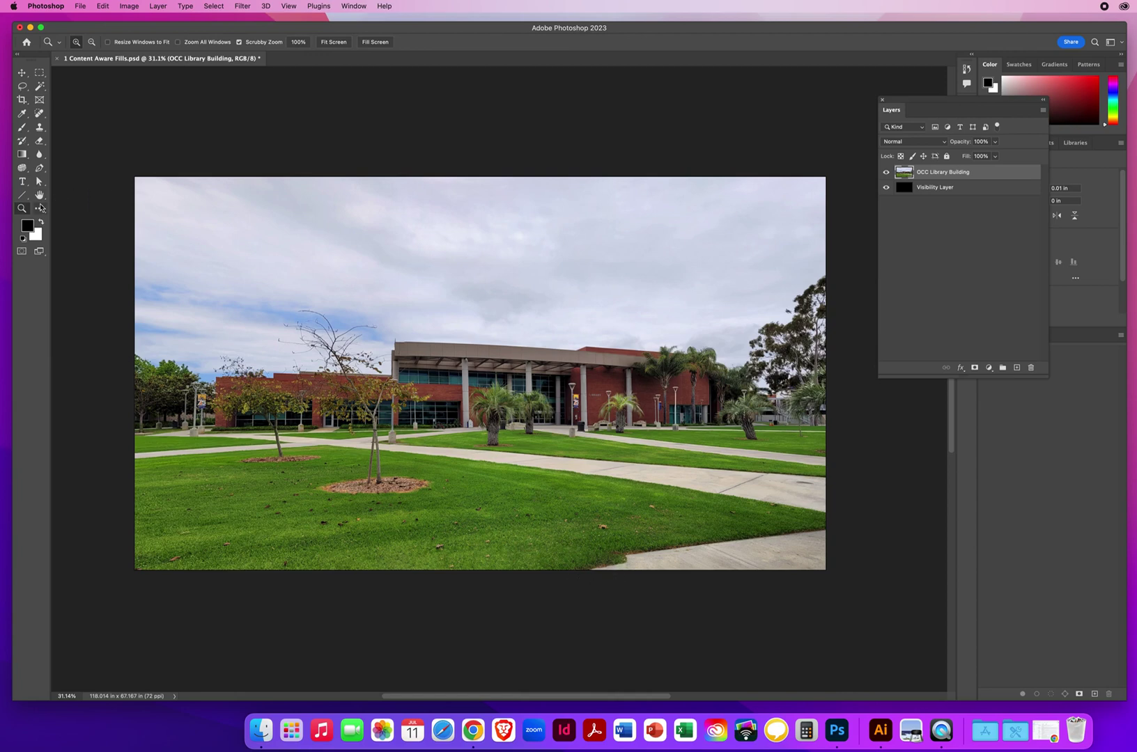
drag(485, 550, 558, 560)
scroll(558, 560, down, 5)
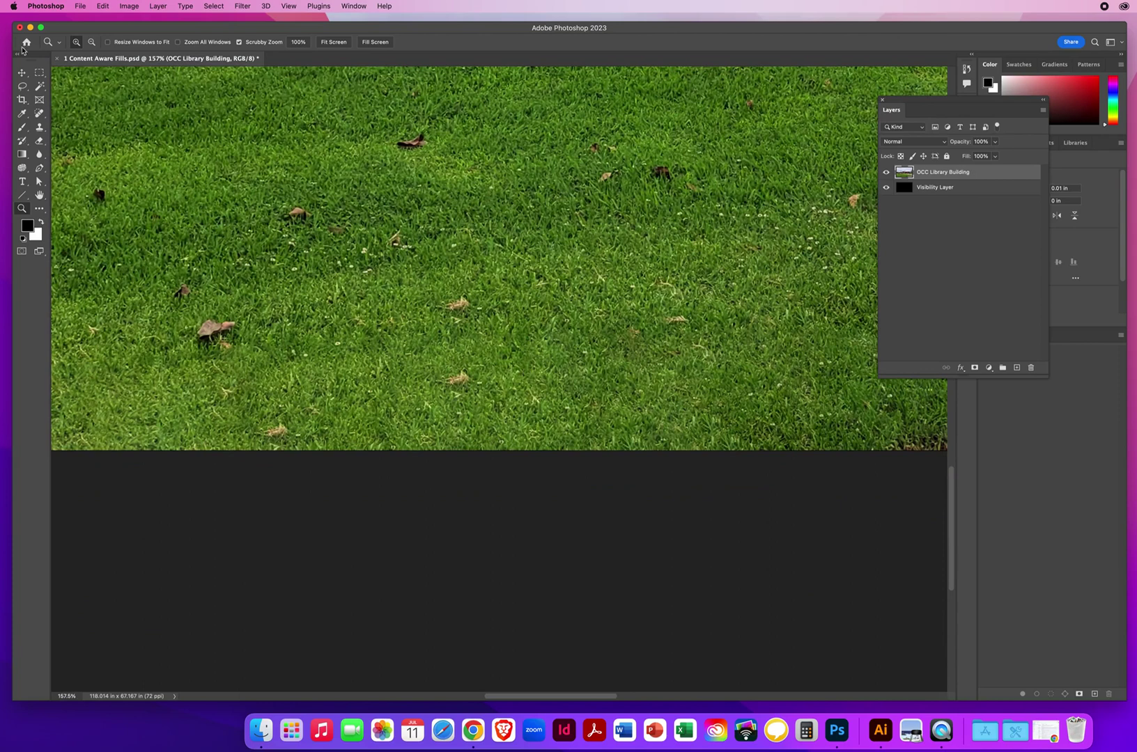
click(21, 72)
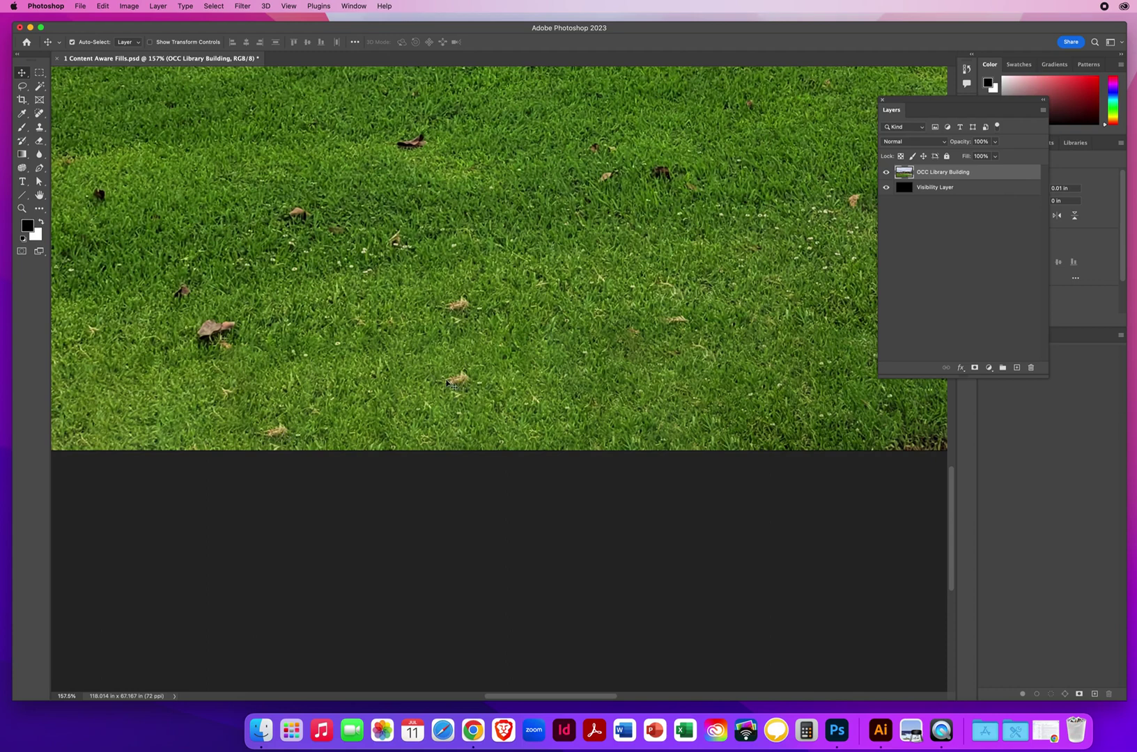
Step: Remove the stray leaves, twig and dark specks in the grass with the Spot Healing Brush Tool
click(38, 114)
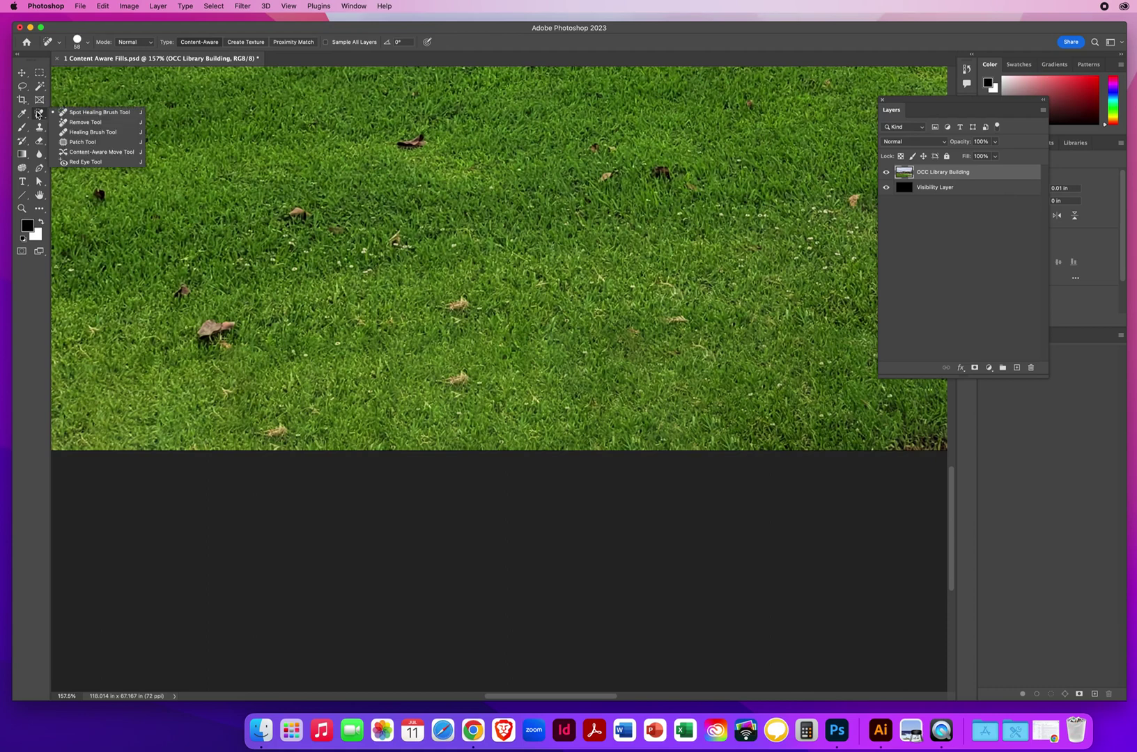
click(75, 115)
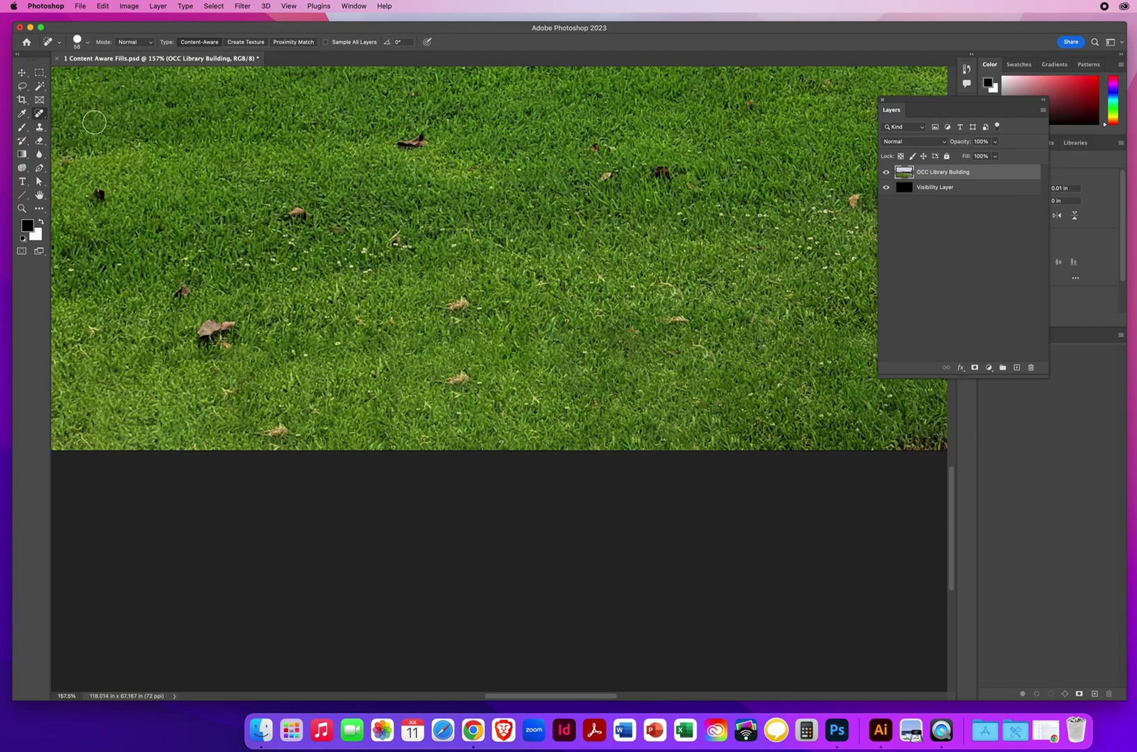
mouse_move(463, 380)
mouse_down()
mouse_move(446, 383)
mouse_move(461, 395)
mouse_up()
drag(470, 382, 433, 384)
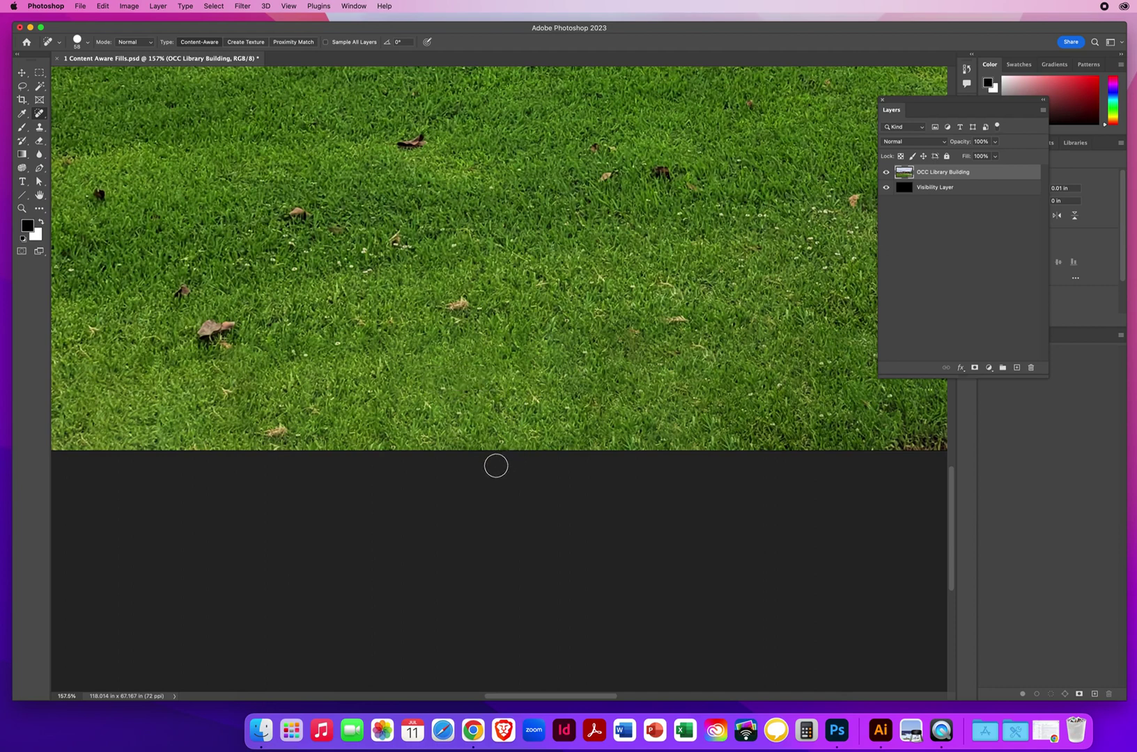
mouse_move(291, 423)
mouse_down()
mouse_move(272, 427)
mouse_move(280, 438)
mouse_up()
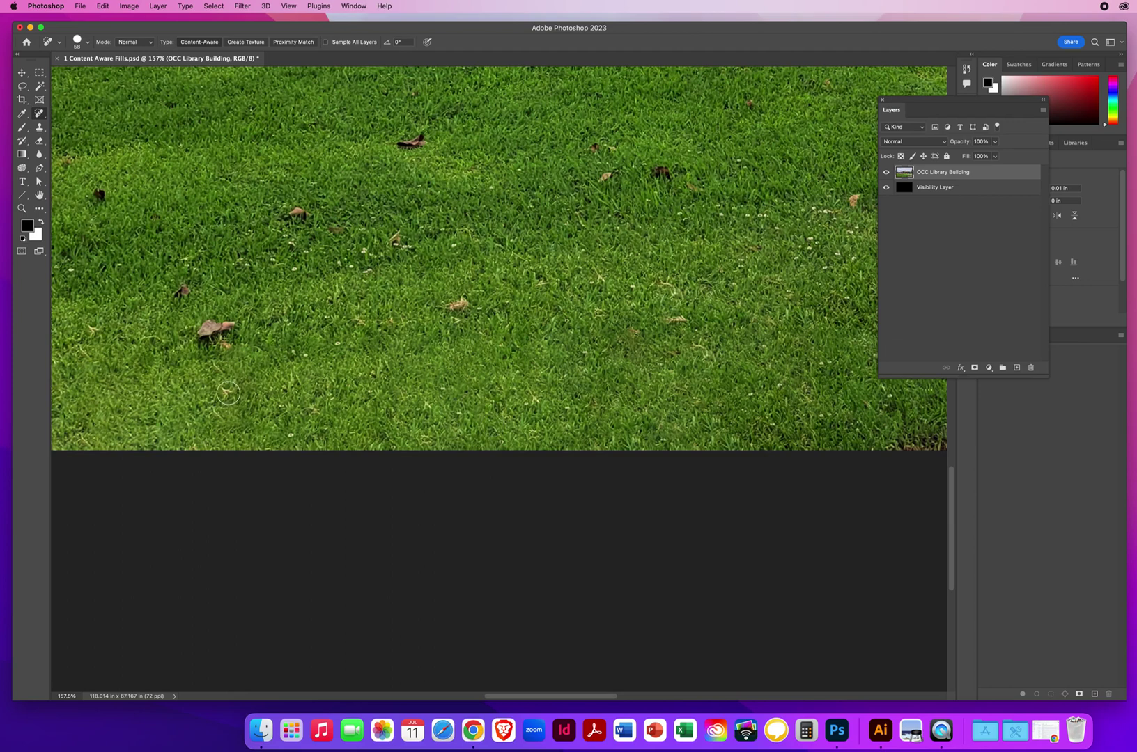
click(227, 392)
click(681, 321)
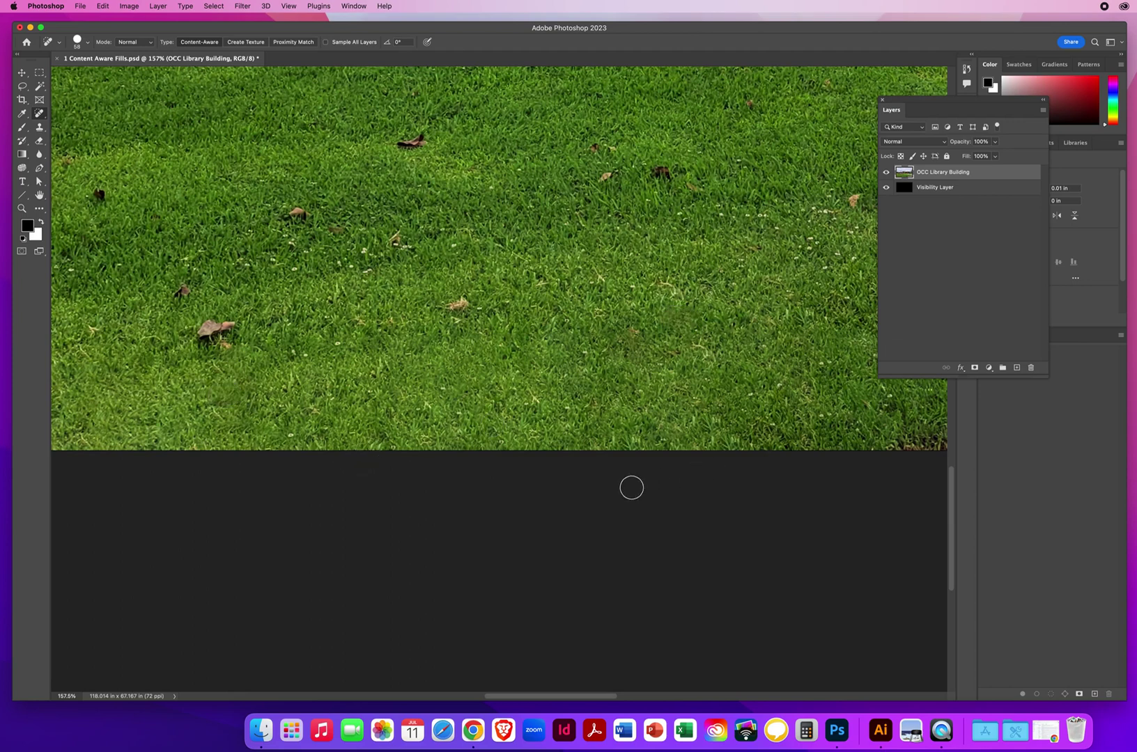
click(634, 337)
drag(697, 350, 723, 375)
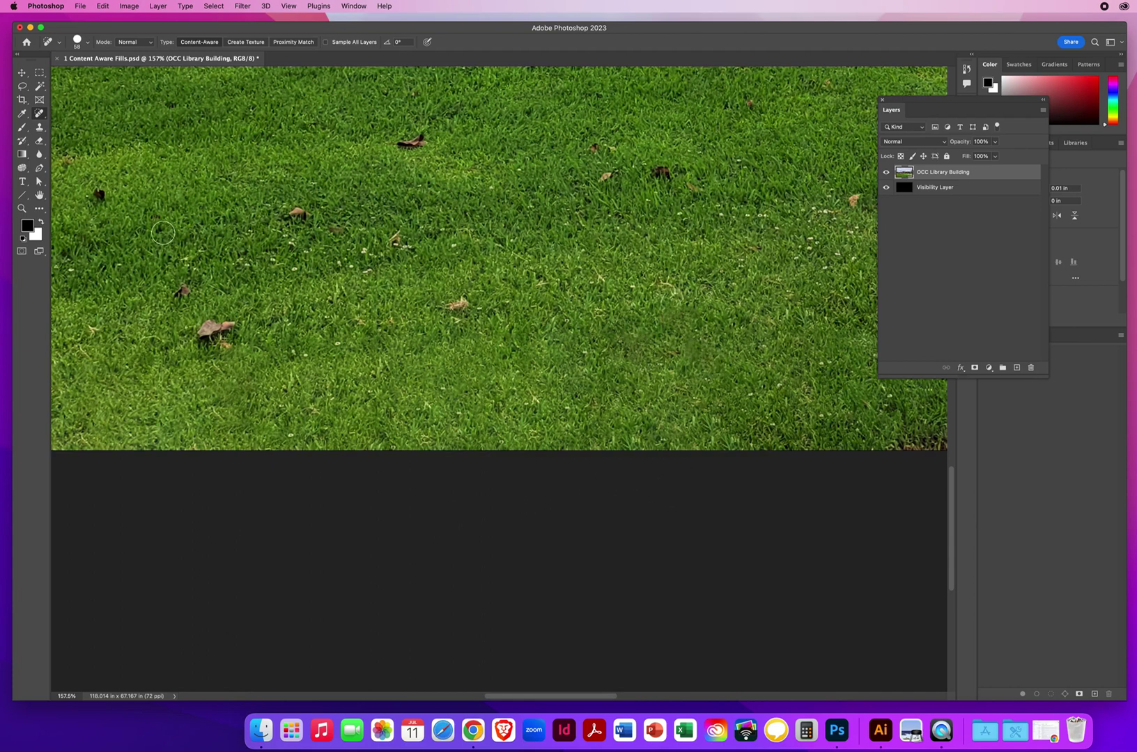
click(21, 72)
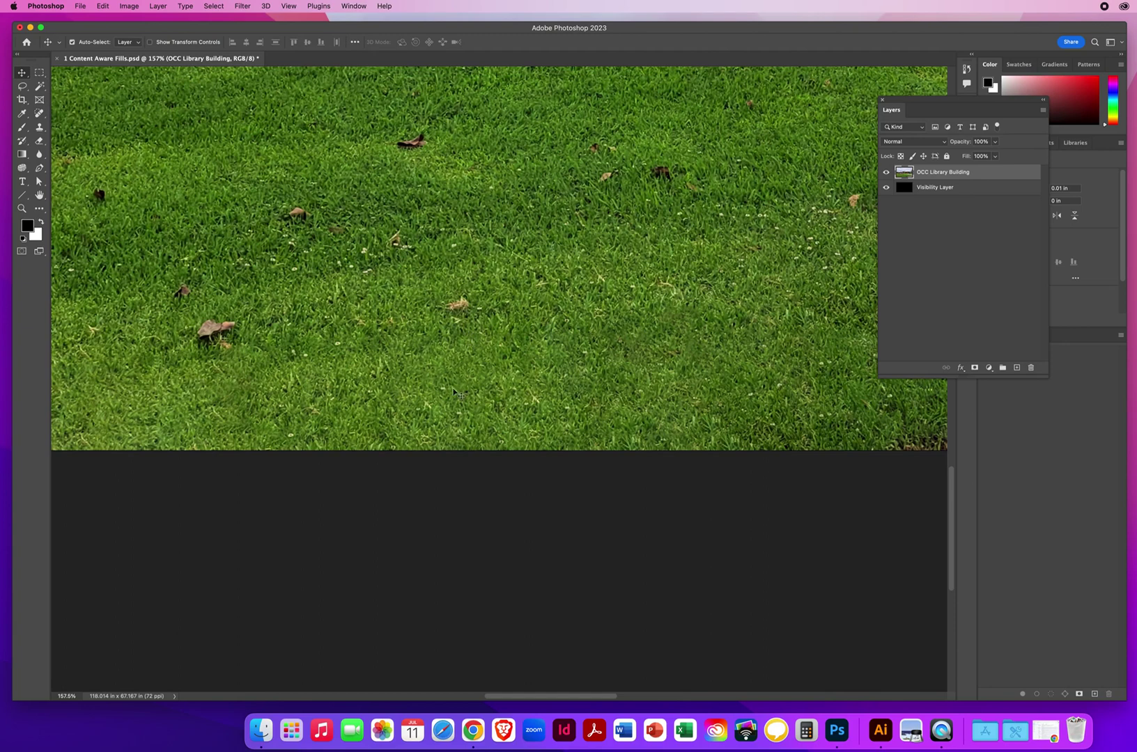
click(39, 113)
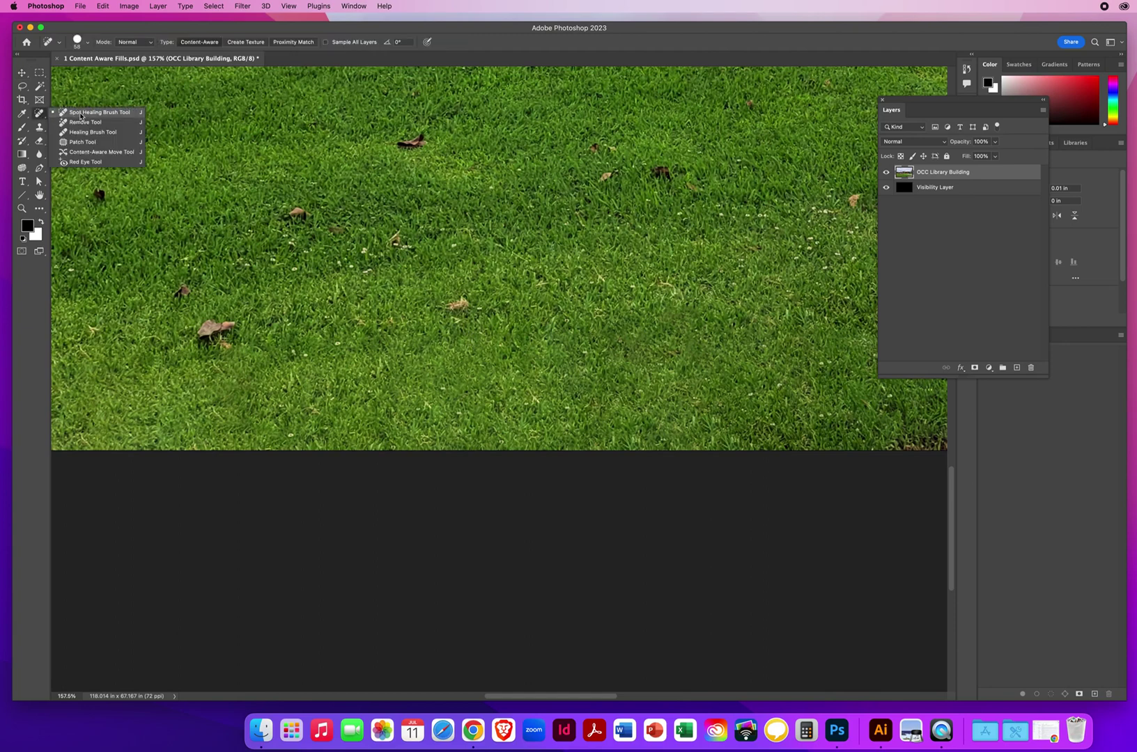
click(22, 72)
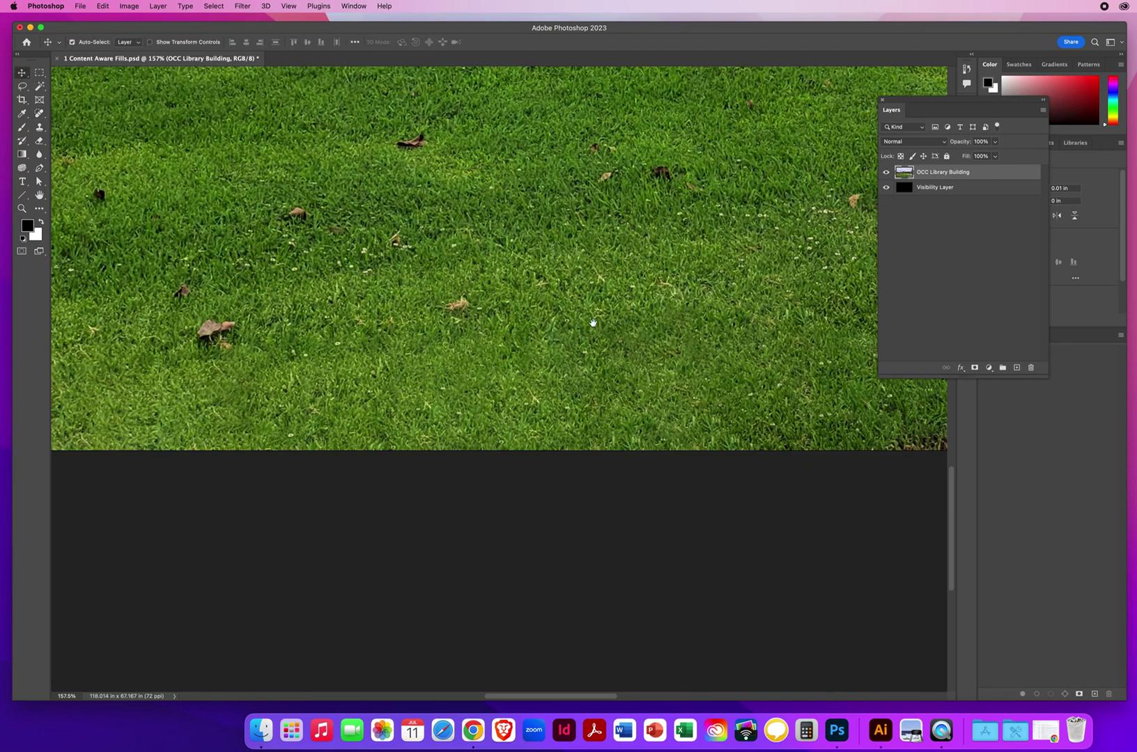
Step: Pan to the lower sidewalk and zoom out to about 55% to show the lawn edge and paths
drag(816, 351, 167, 320)
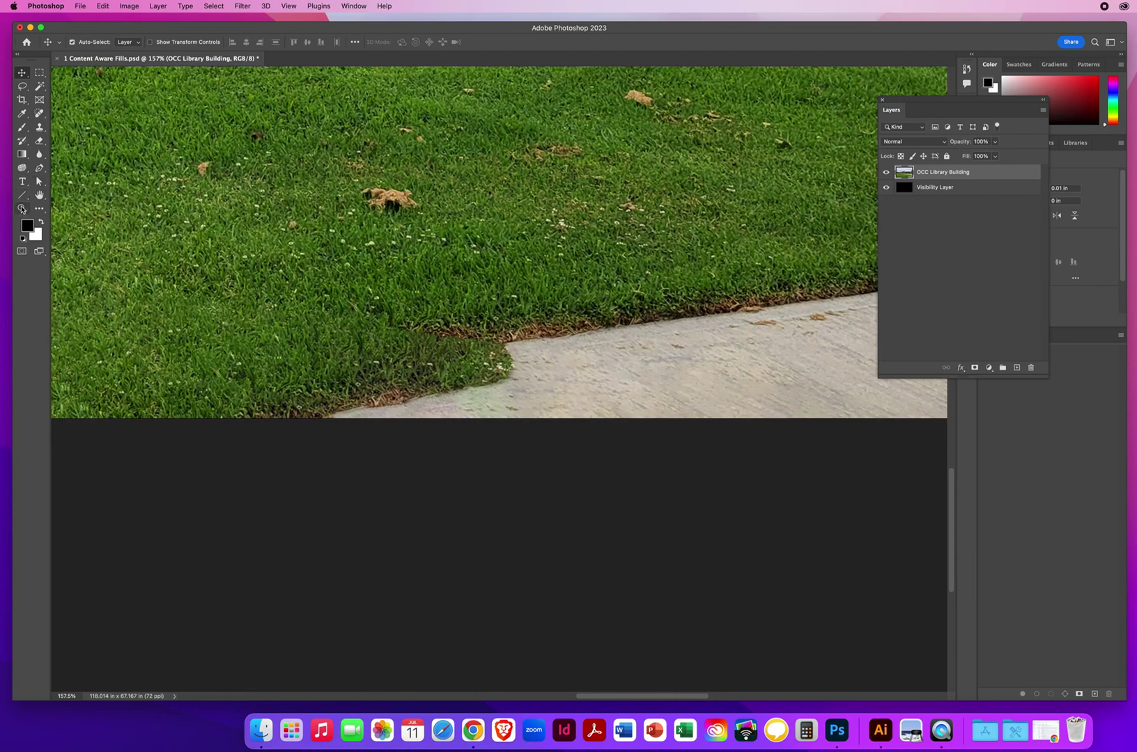
click(24, 210)
drag(634, 332, 481, 407)
click(22, 73)
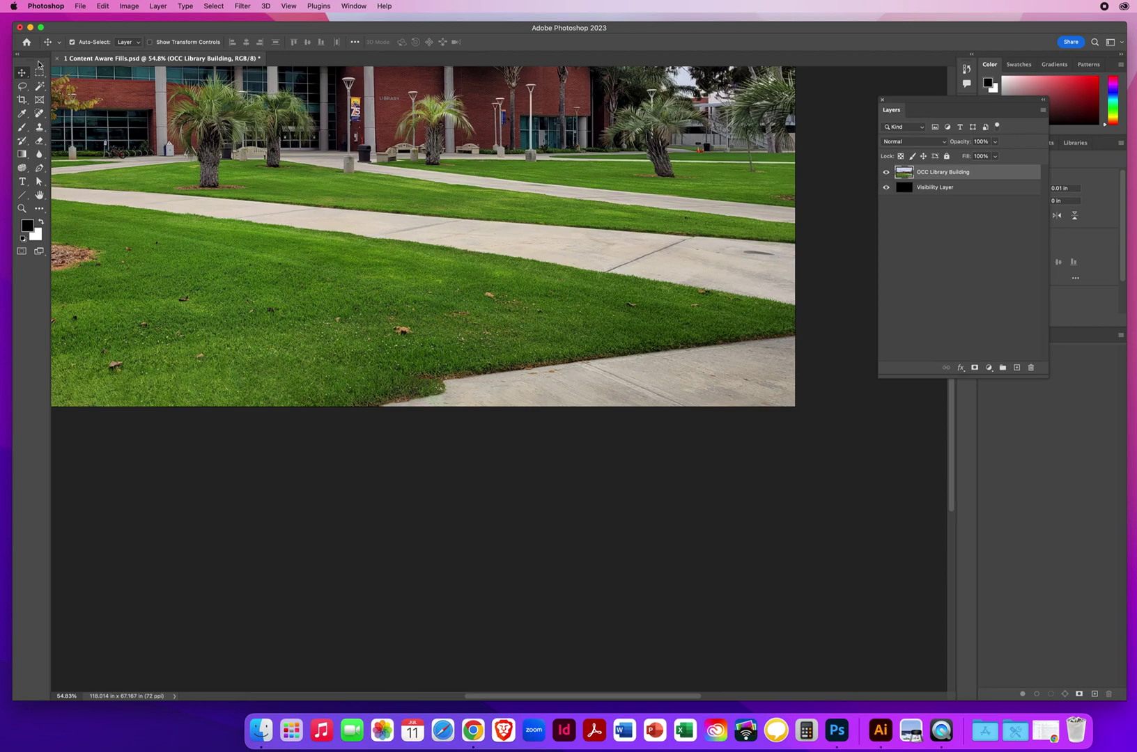
Step: Choose the Clone Stamp tool and resize its brush to a soft 0%-hardness size of about 175–190 px
click(40, 128)
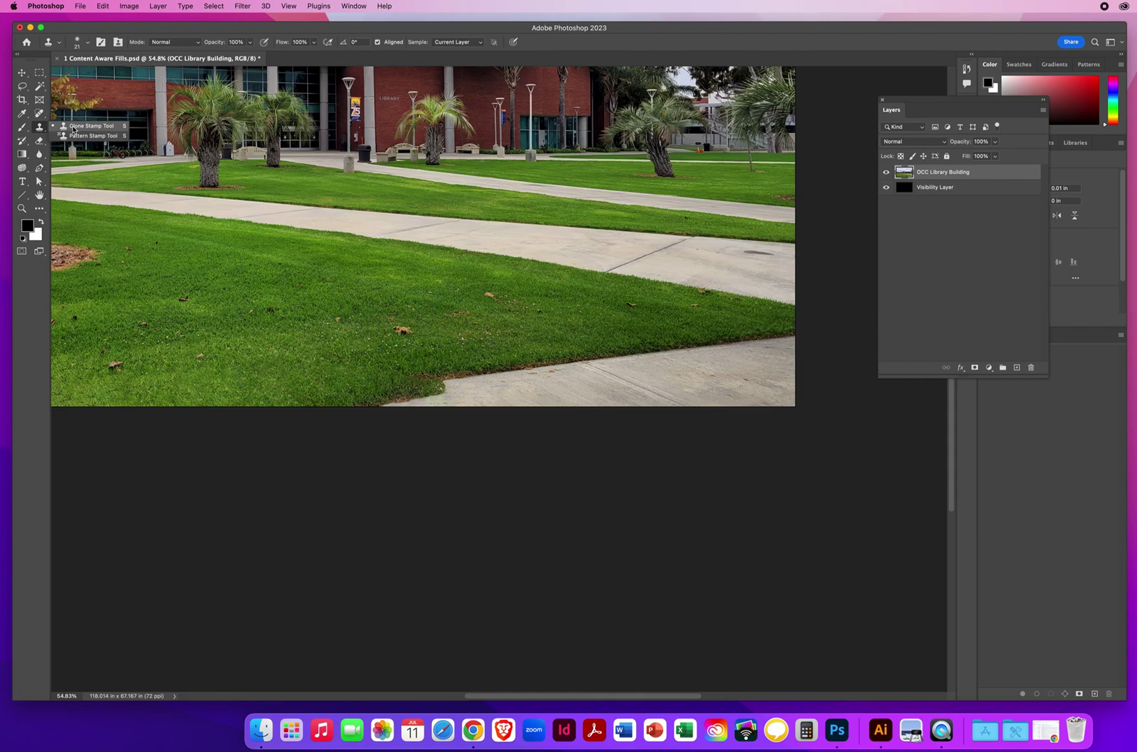
click(73, 128)
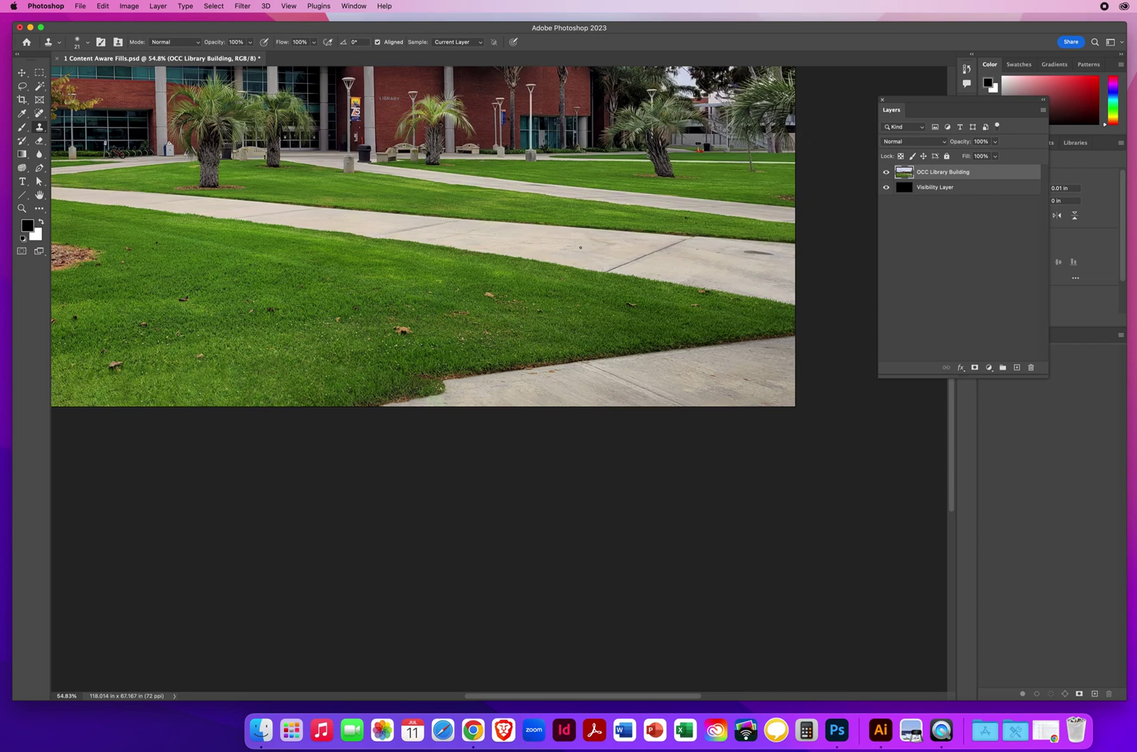
drag(580, 247, 602, 251)
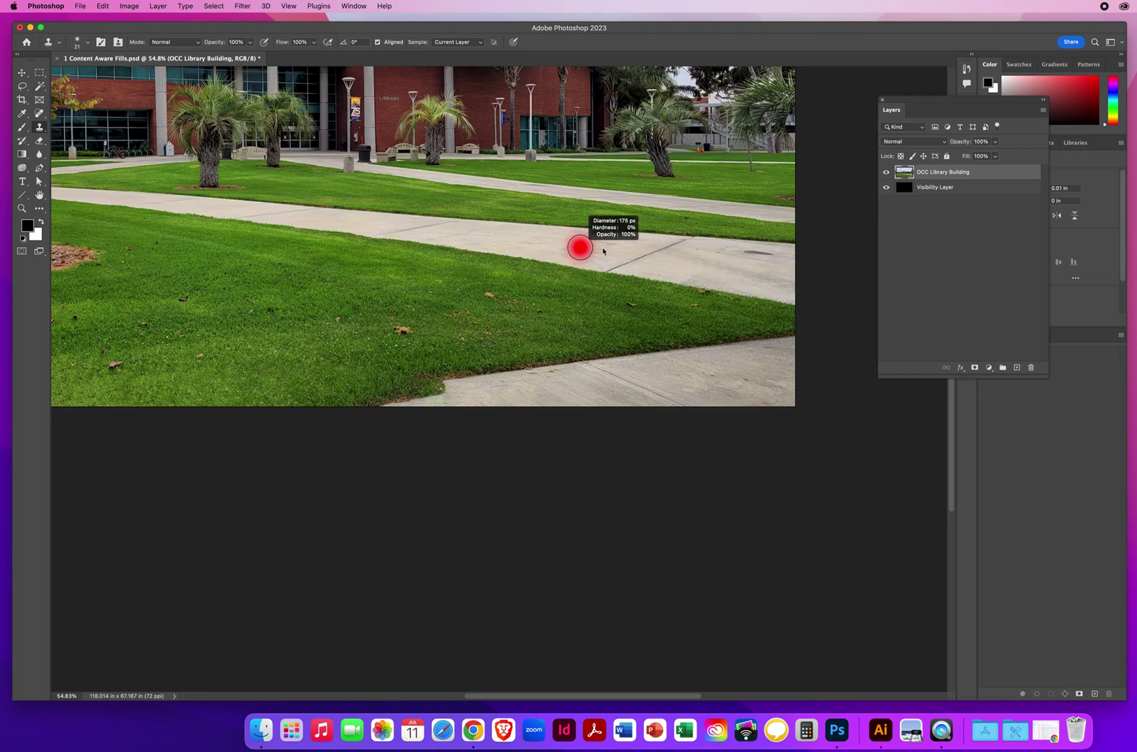
drag(607, 236, 613, 228)
drag(612, 226, 611, 224)
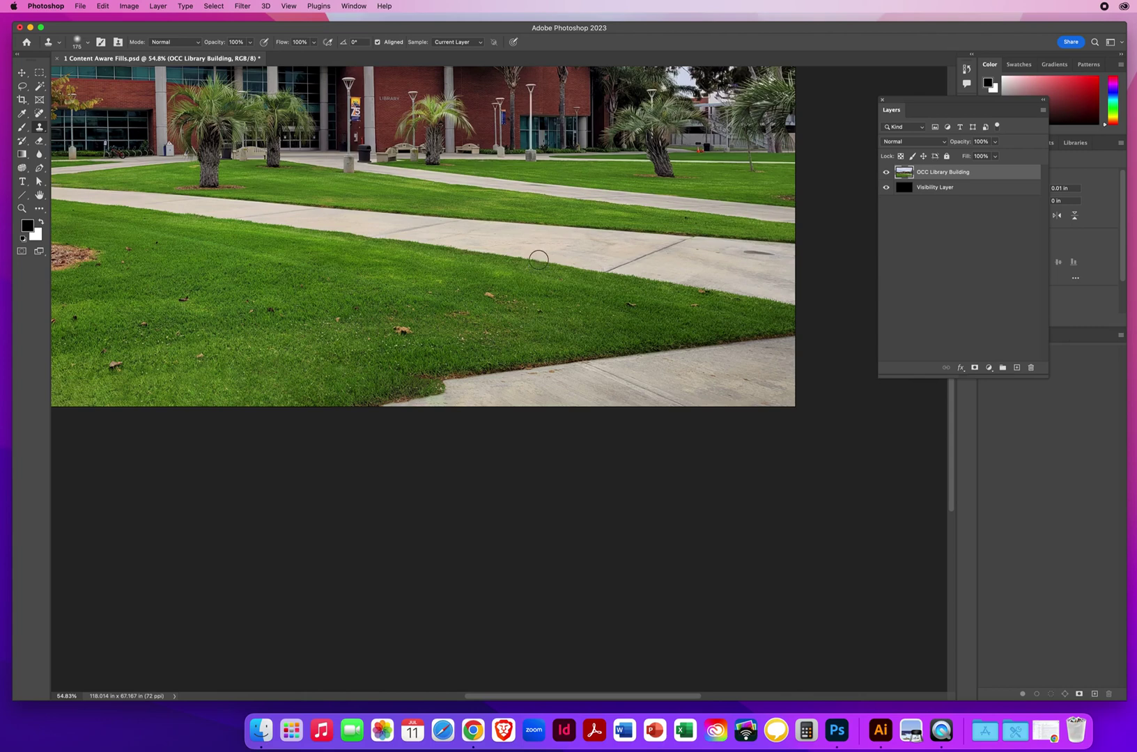
mouse_move(546, 259)
mouse_down()
mouse_move(578, 256)
mouse_move(547, 255)
mouse_up()
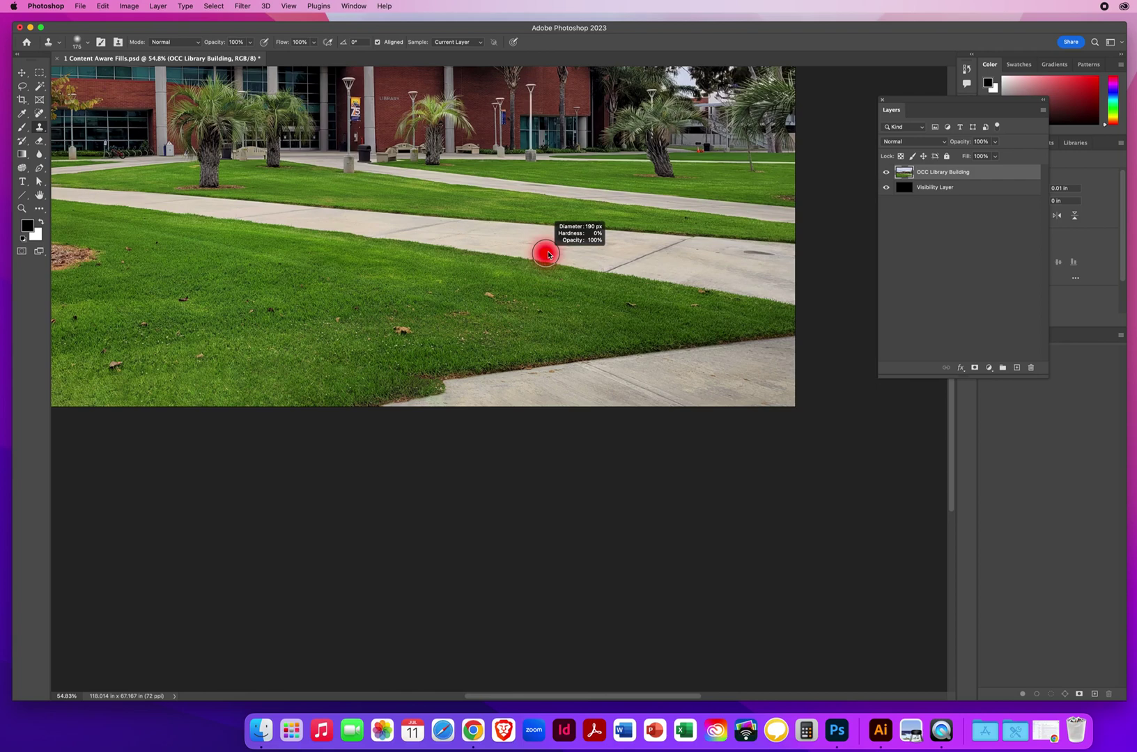
Step: Enlarge the clone brush to 190 px, sample the grass edge, and paint grass over the sidewalk notch
drag(548, 255, 549, 252)
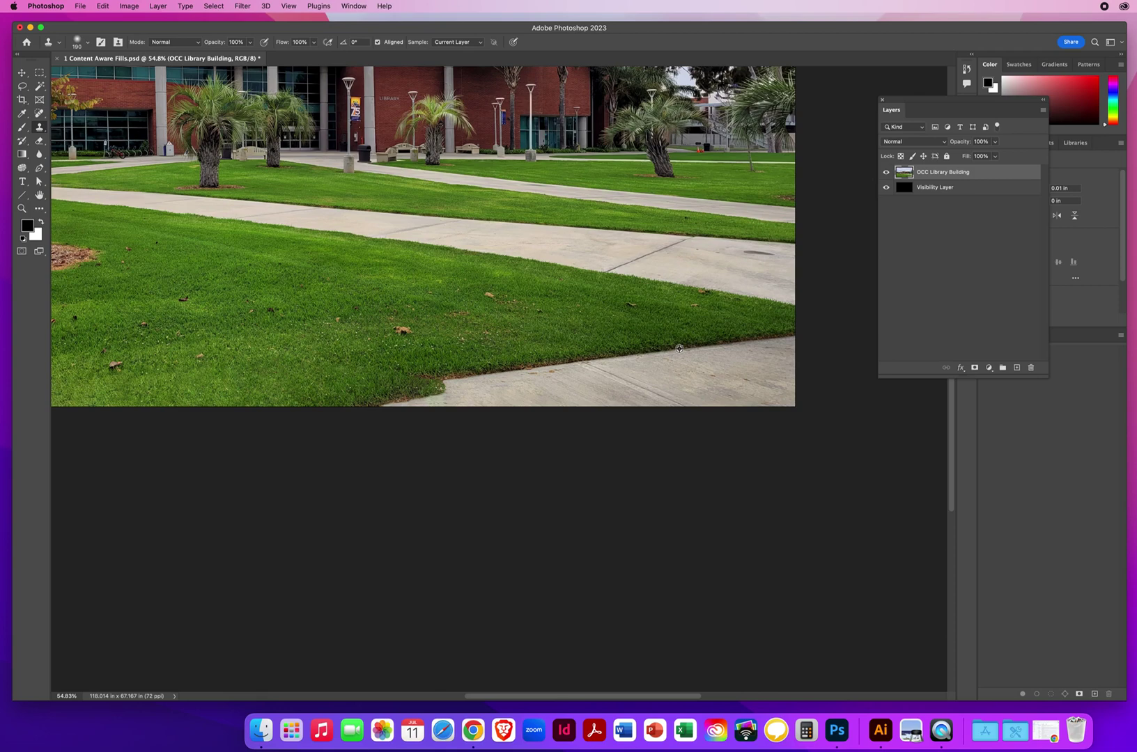
alt+click(677, 348)
mouse_move(457, 377)
mouse_down()
mouse_move(240, 411)
mouse_move(455, 397)
mouse_up()
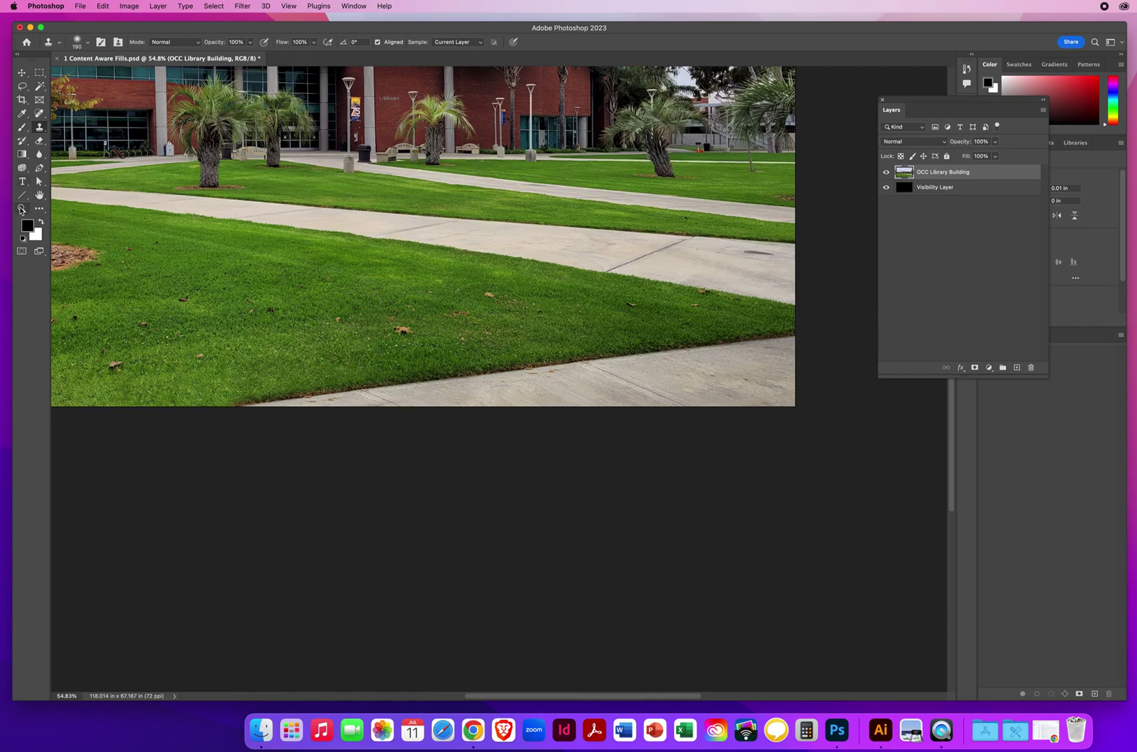
Step: Zoom in to 200% on the curb and pan along the debris-covered curb line
click(21, 209)
click(502, 380)
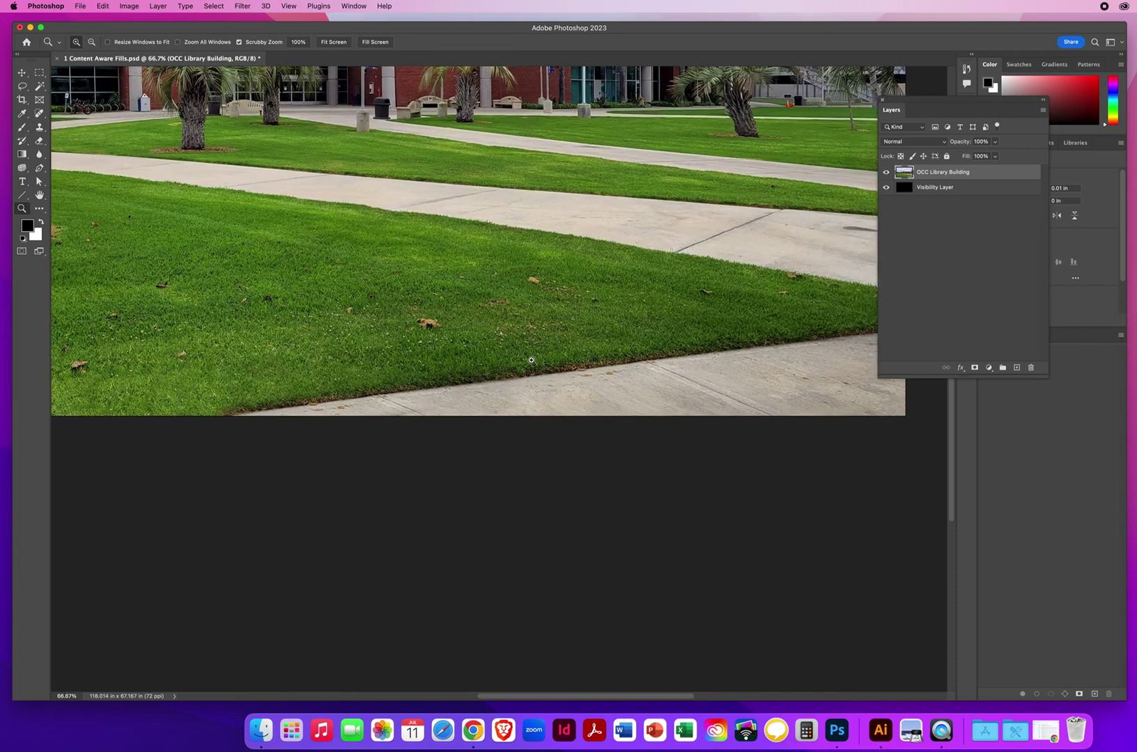
click(529, 362)
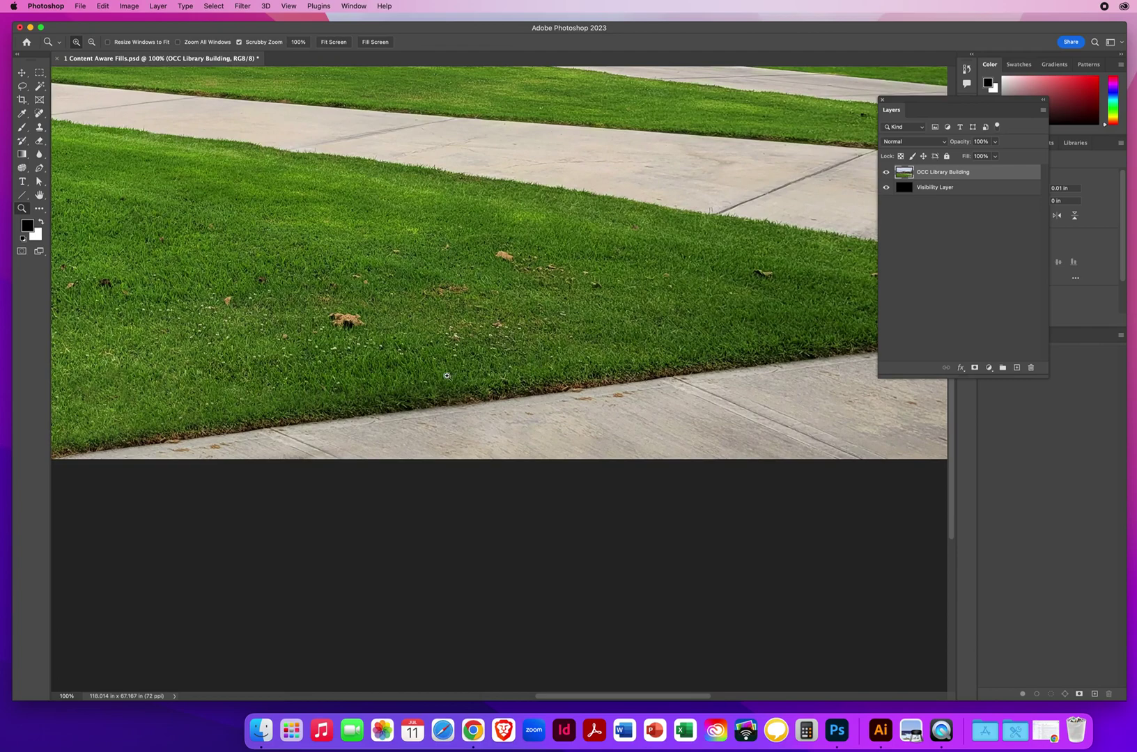
click(626, 420)
drag(585, 355, 742, 245)
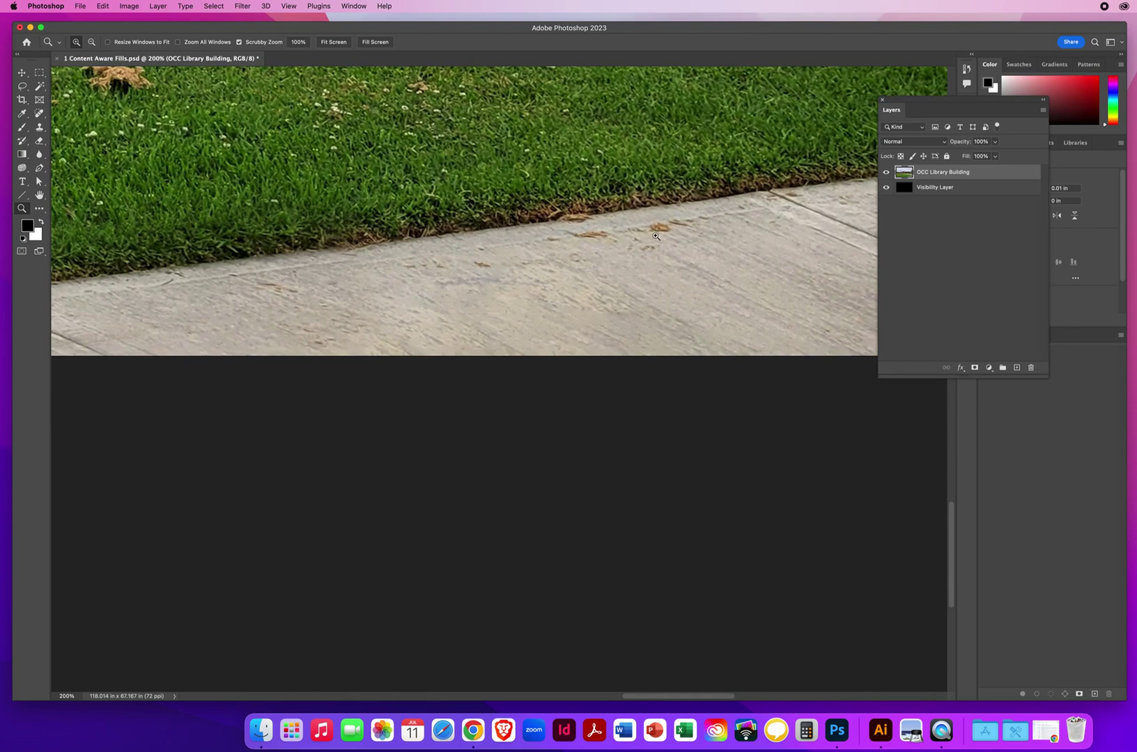
drag(206, 360, 665, 257)
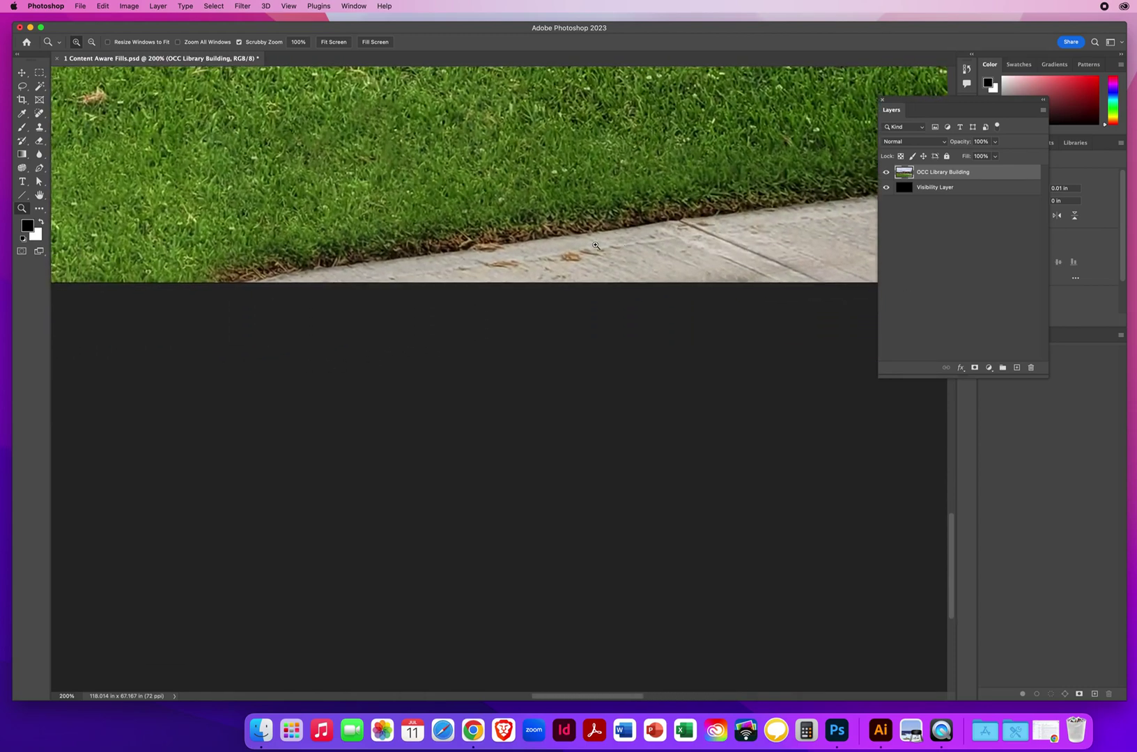
drag(472, 282, 274, 380)
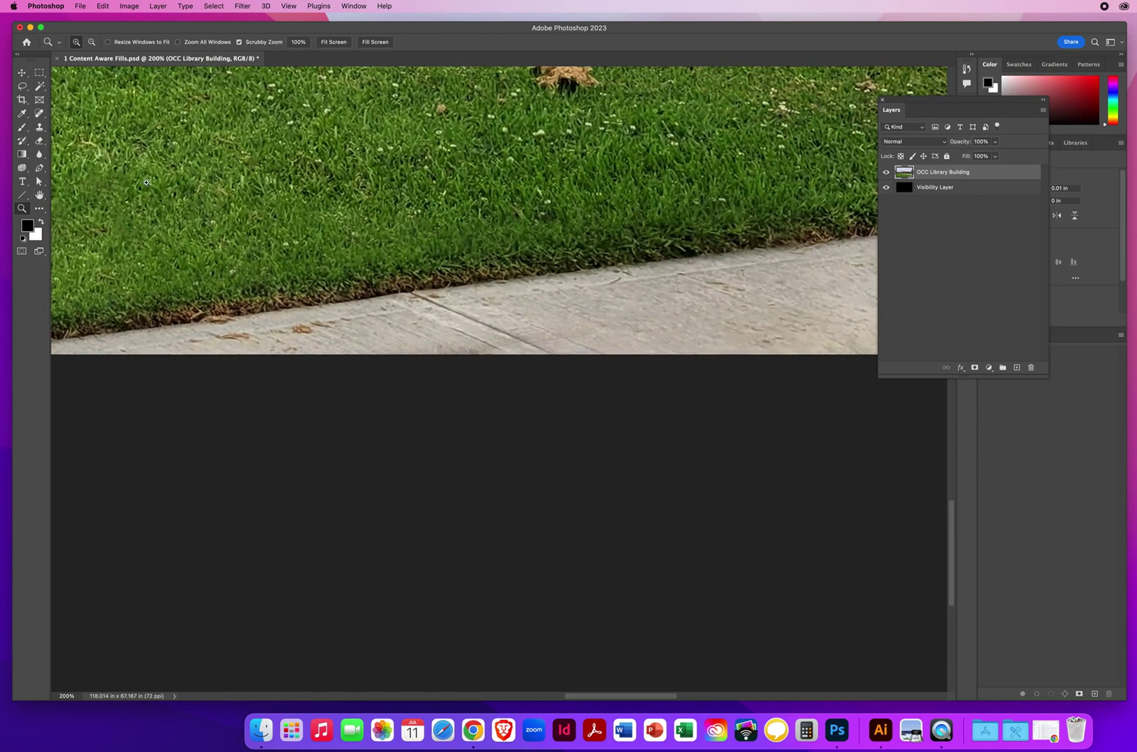
Step: Clone clean sidewalk over the curb debris, undoing and redoing a bad stroke, then zoom back out
click(39, 129)
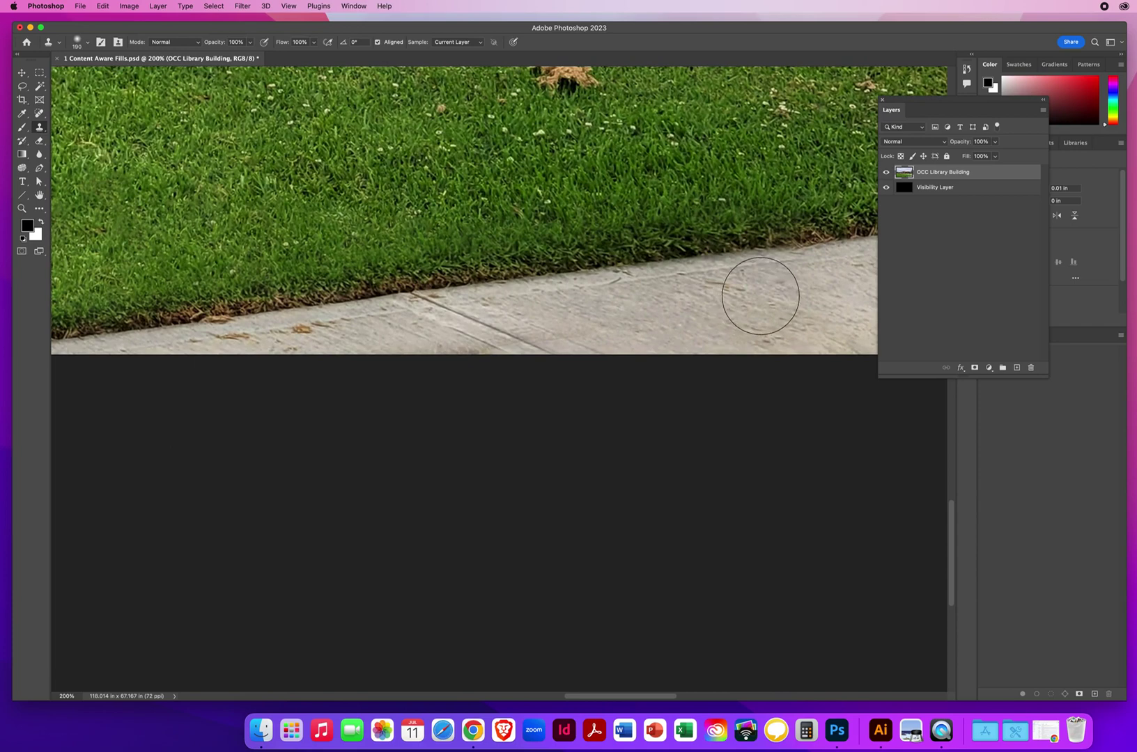
drag(775, 283, 700, 296)
mouse_move(340, 320)
mouse_down()
mouse_move(208, 342)
mouse_move(297, 343)
mouse_move(234, 340)
mouse_up()
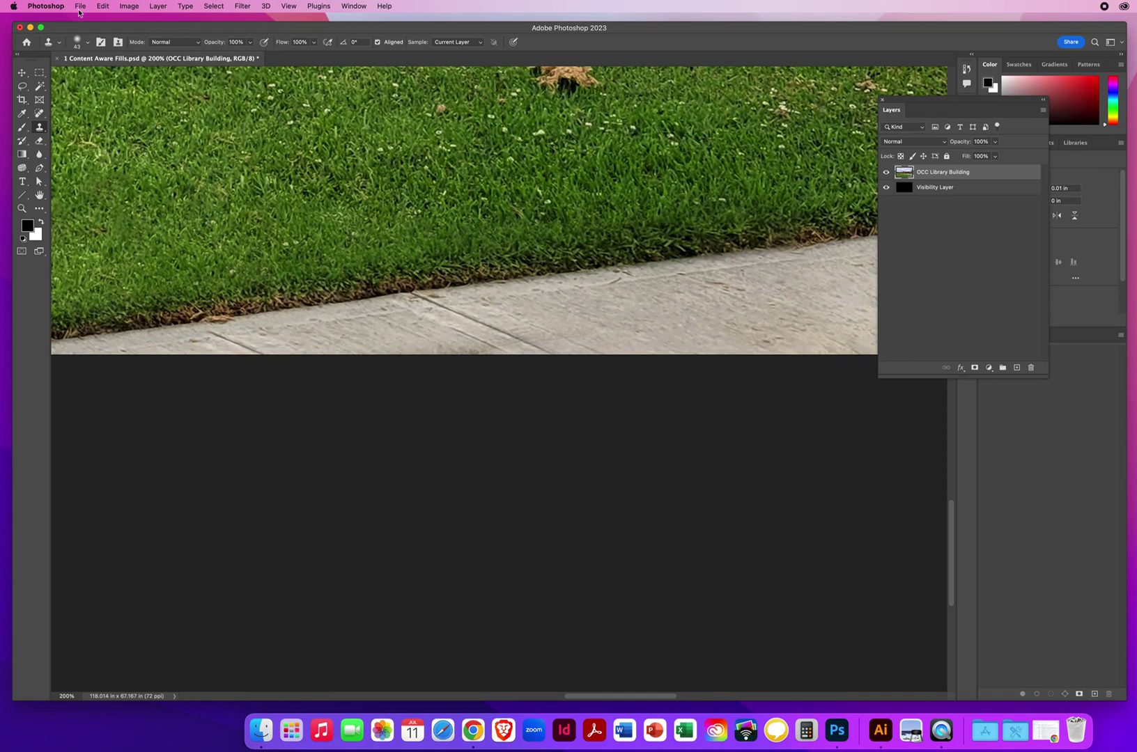
click(103, 6)
click(126, 19)
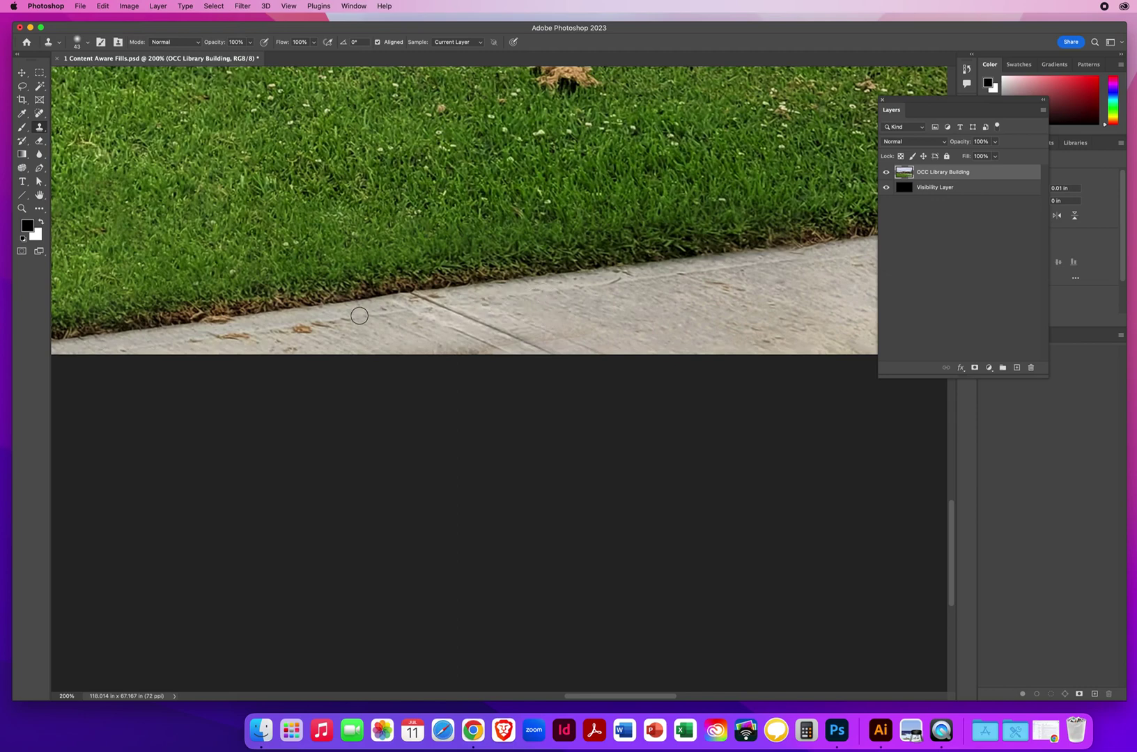
drag(330, 322, 293, 332)
alt+click(770, 263)
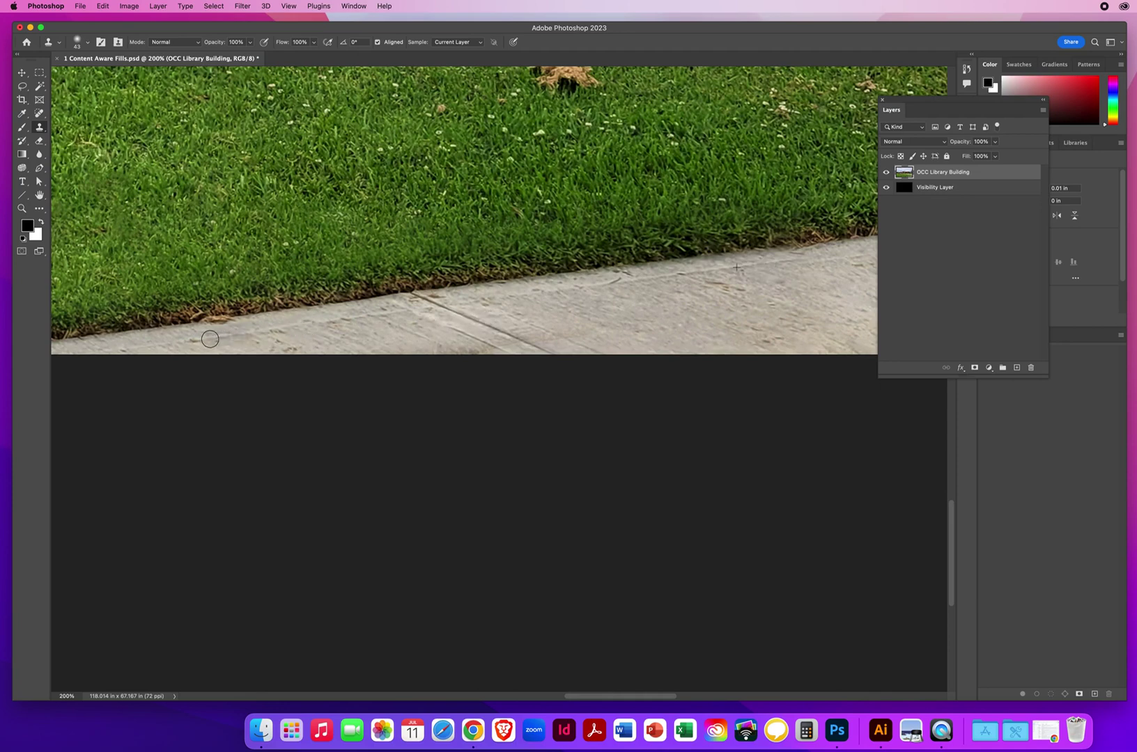
click(21, 209)
drag(607, 263, 517, 451)
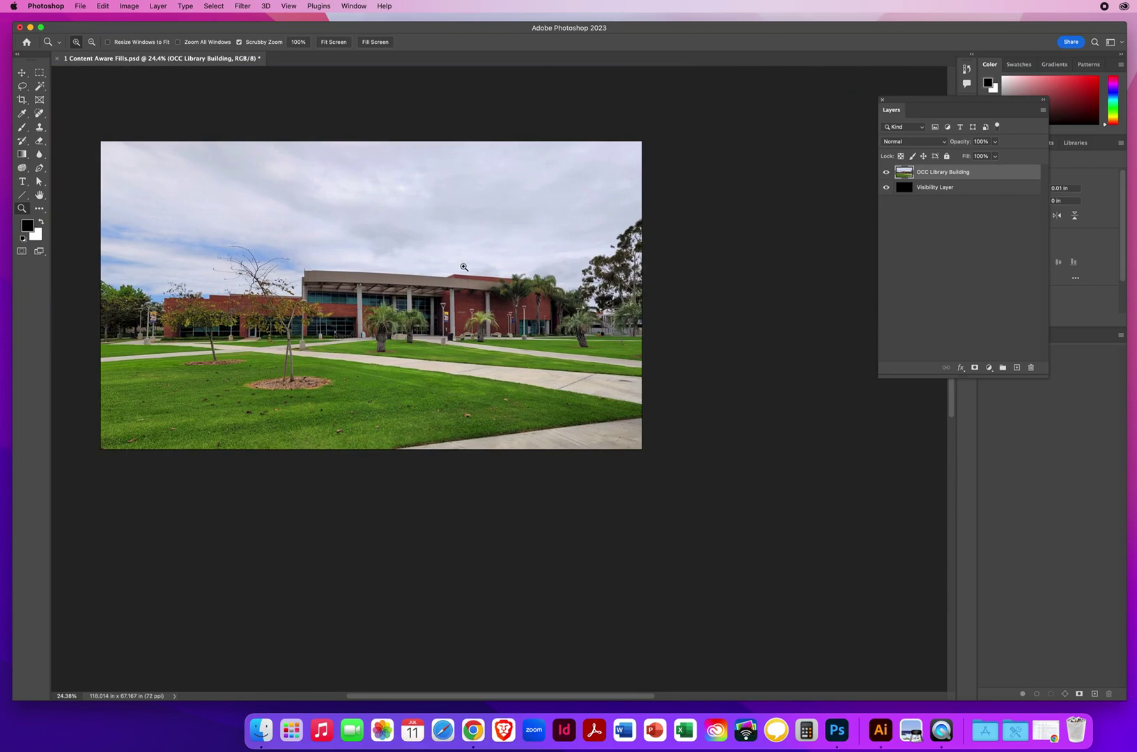
click(40, 115)
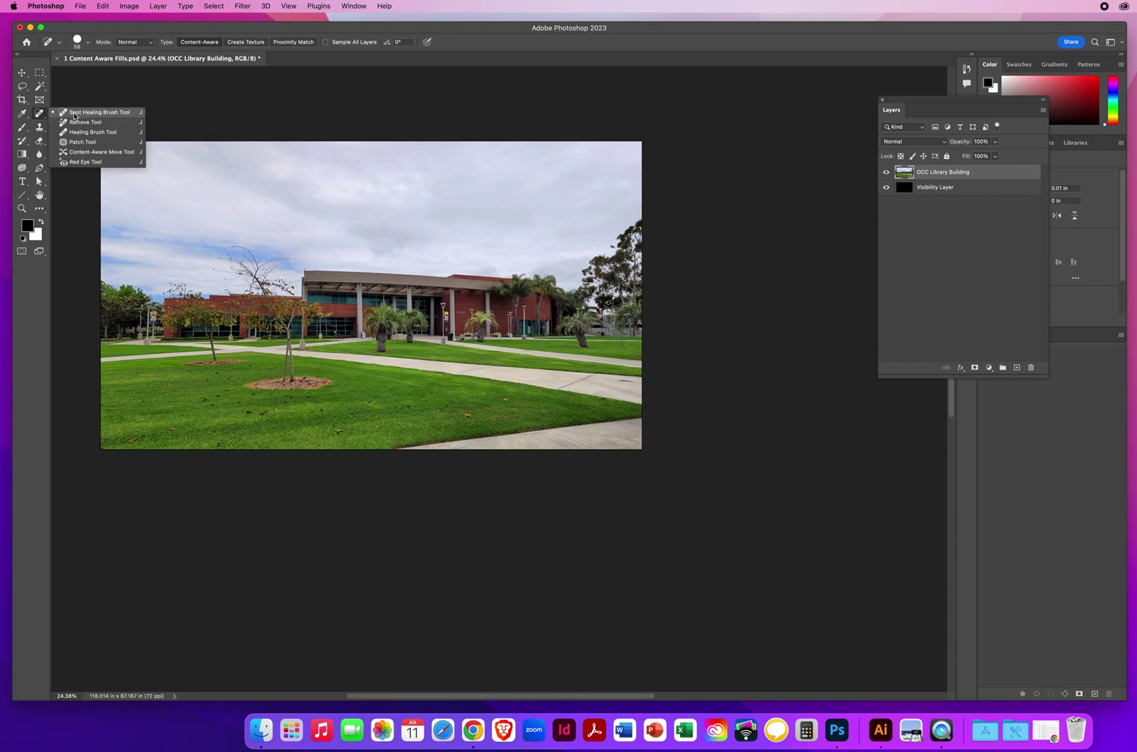
click(75, 113)
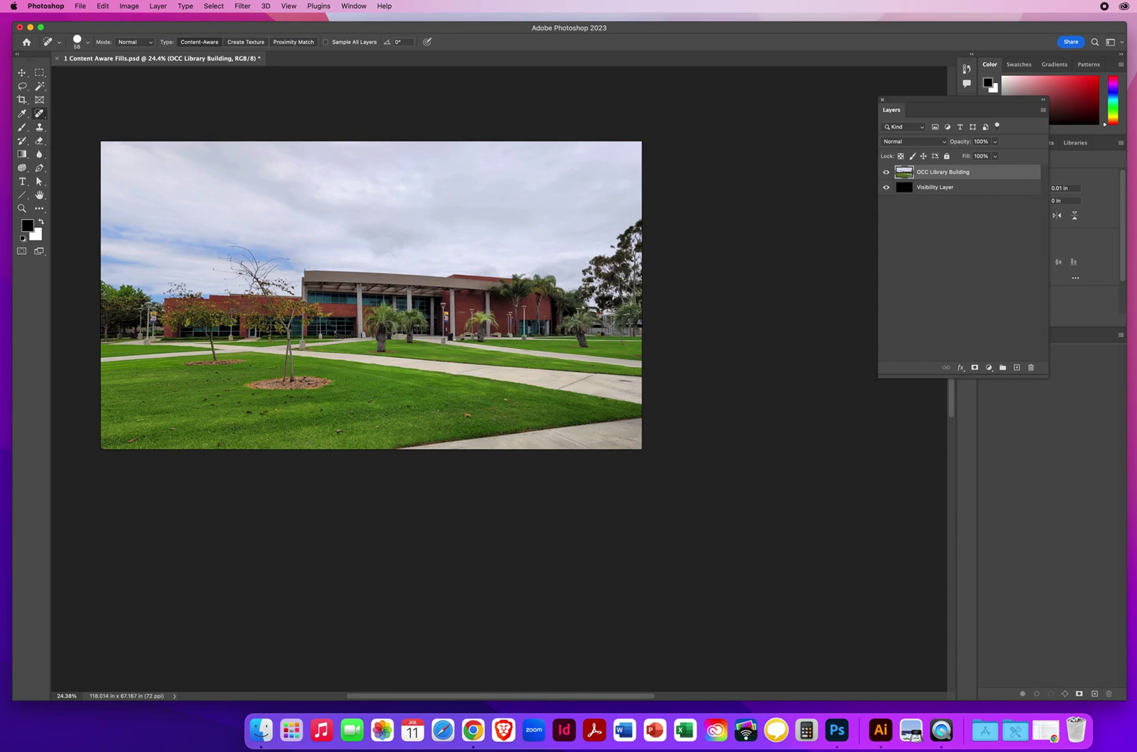
click(40, 128)
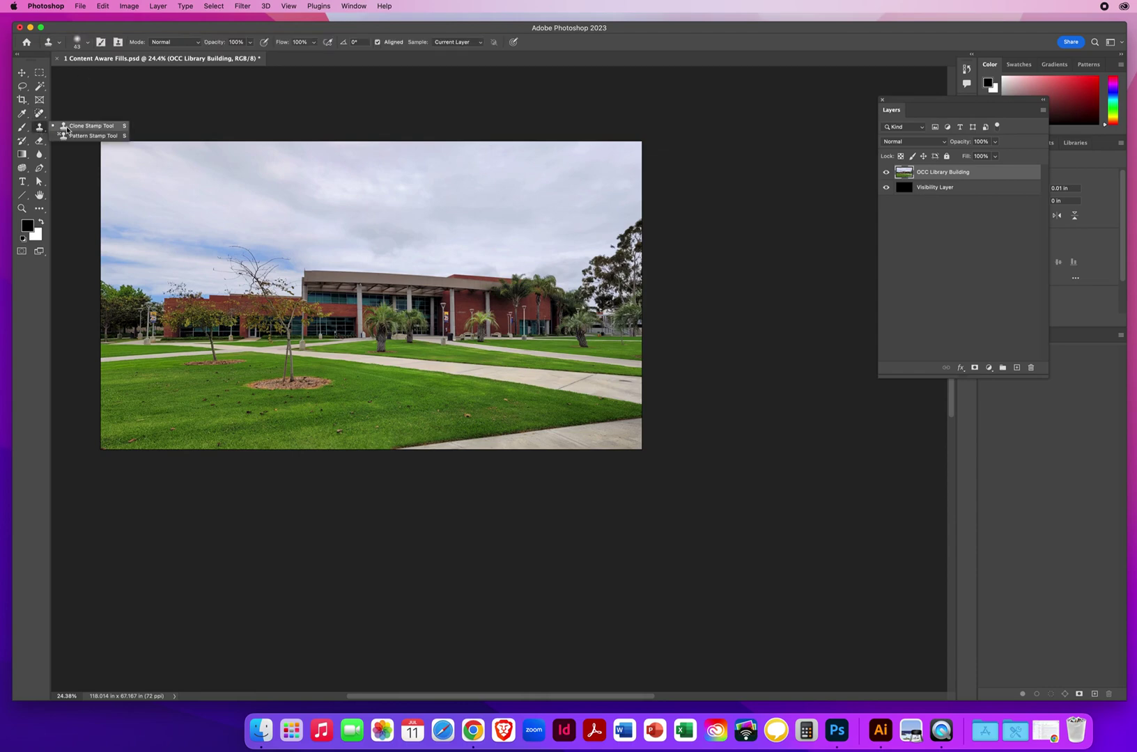
click(83, 126)
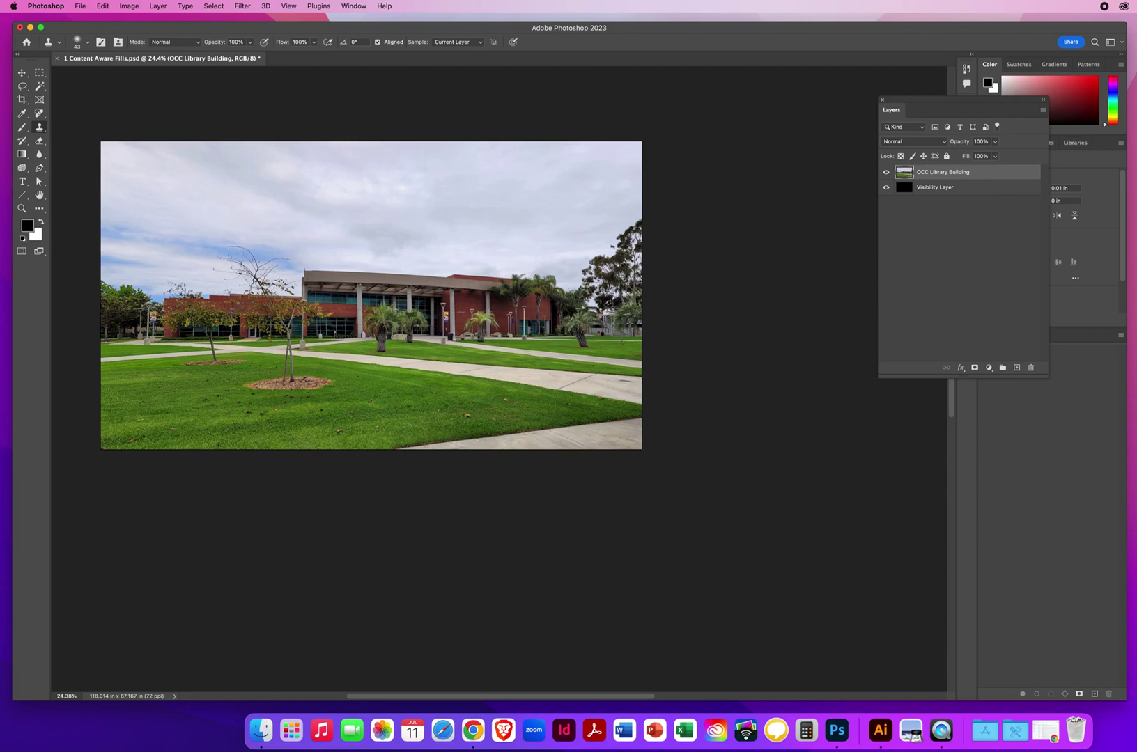
click(22, 74)
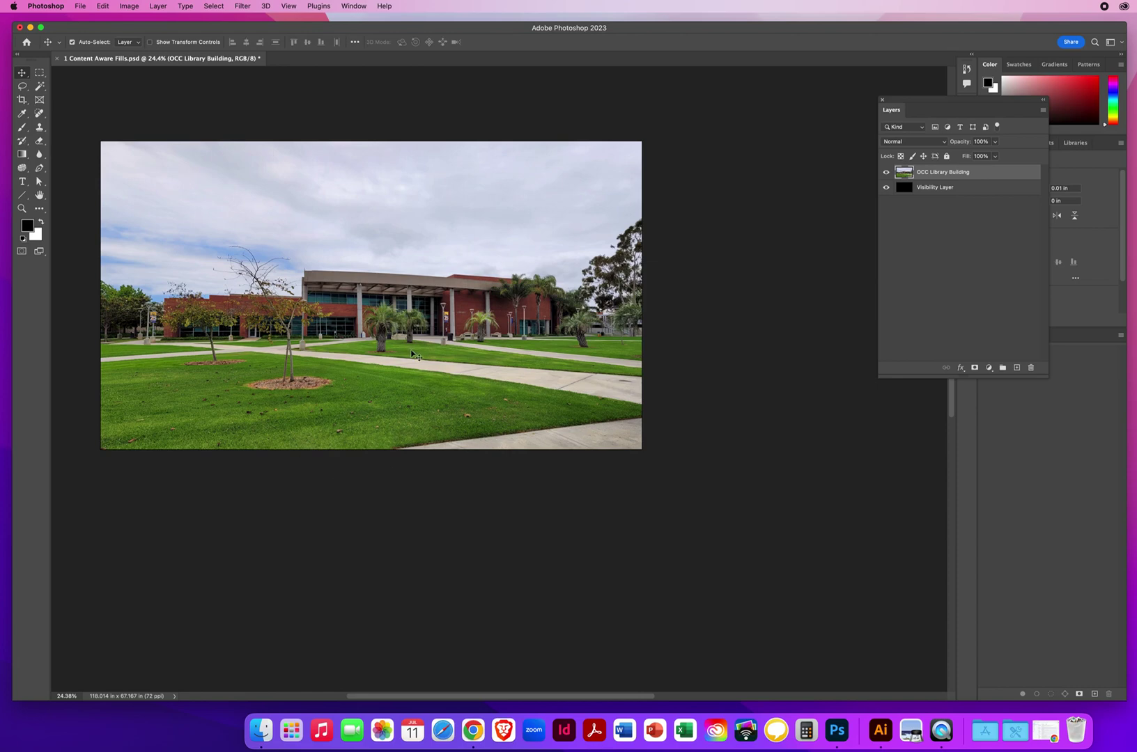
drag(395, 293, 465, 359)
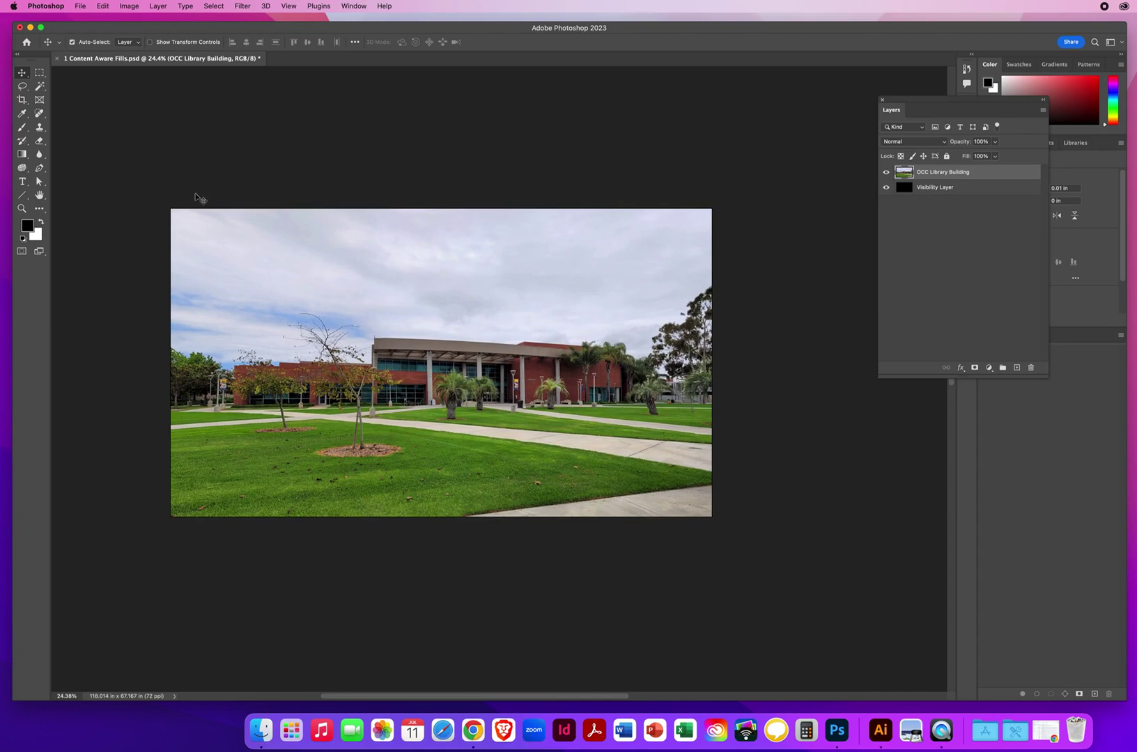
Step: Save a High-quality JPEG copy to the Desktop, named with the student's name plus 'ContentAwareFill'
click(81, 6)
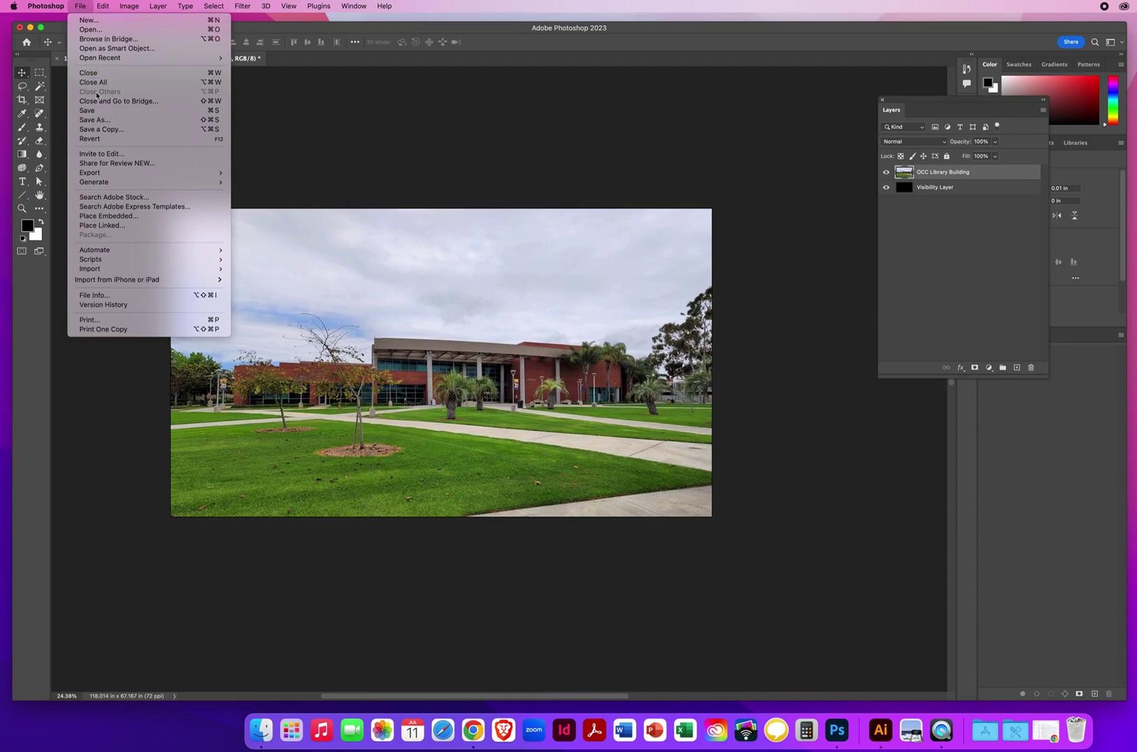
click(94, 130)
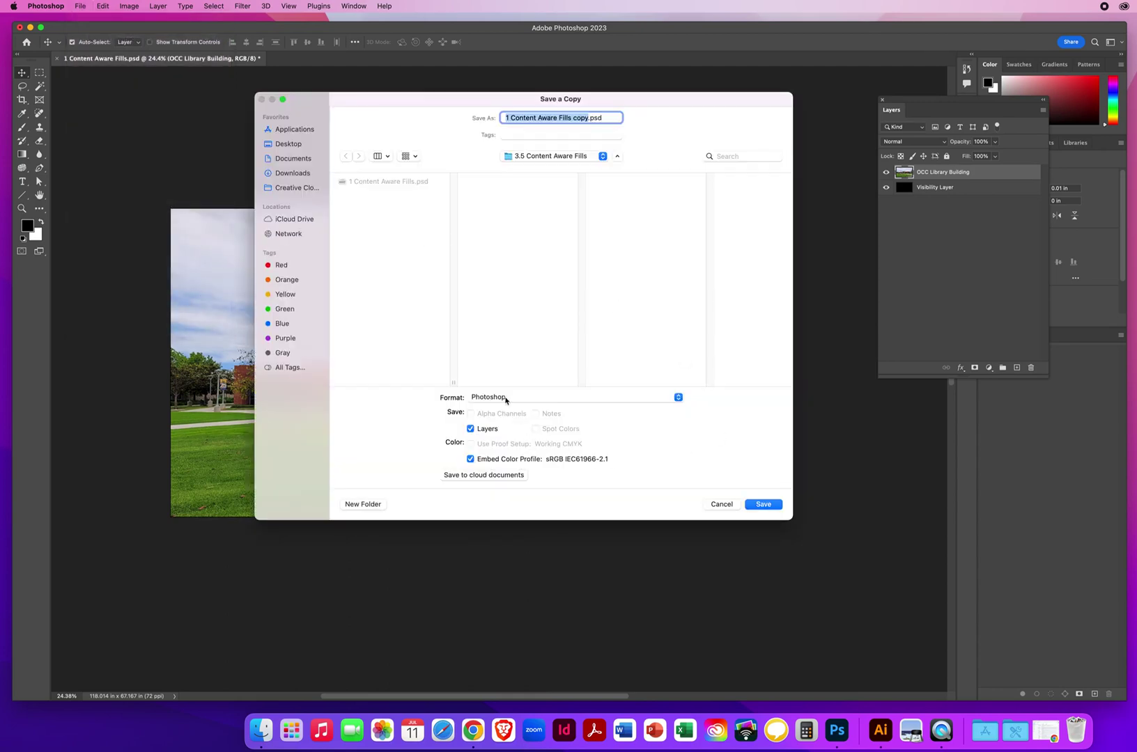
click(493, 398)
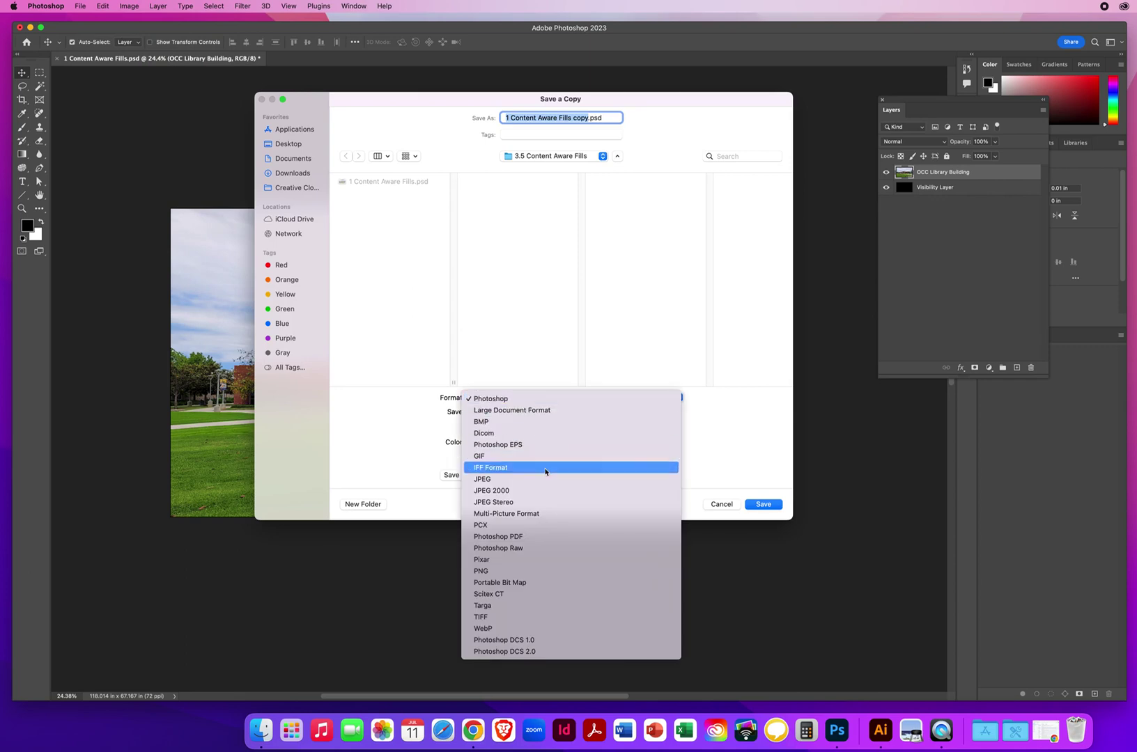
click(516, 481)
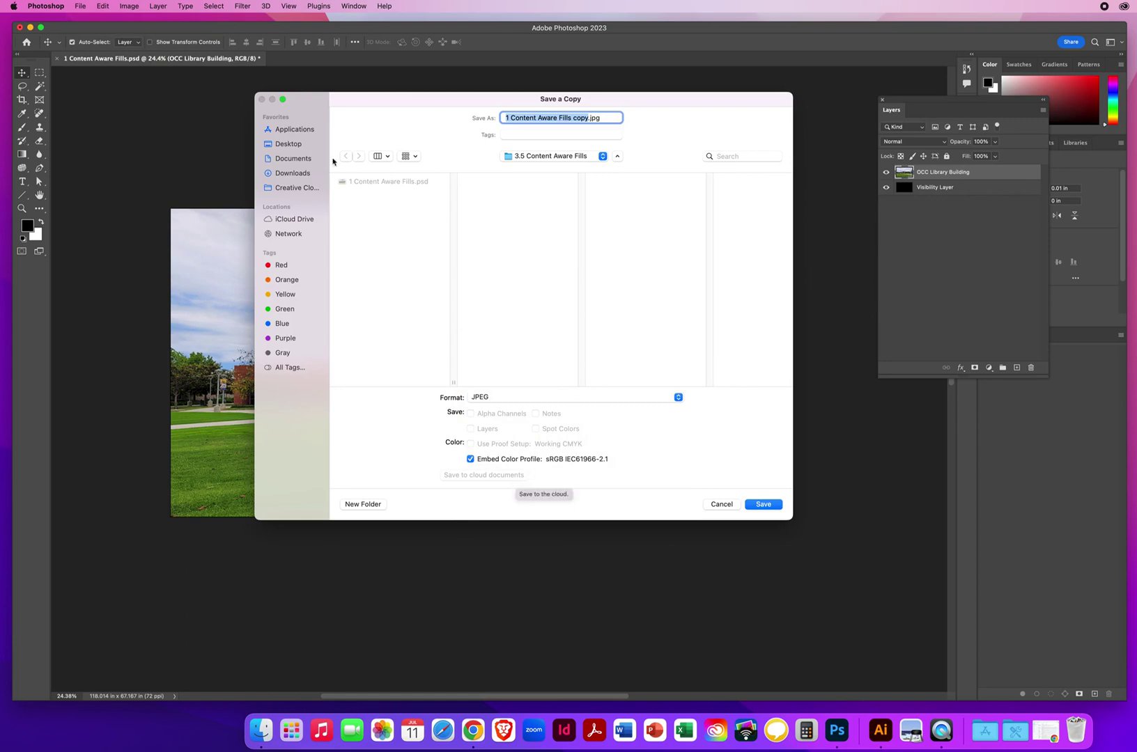
click(281, 145)
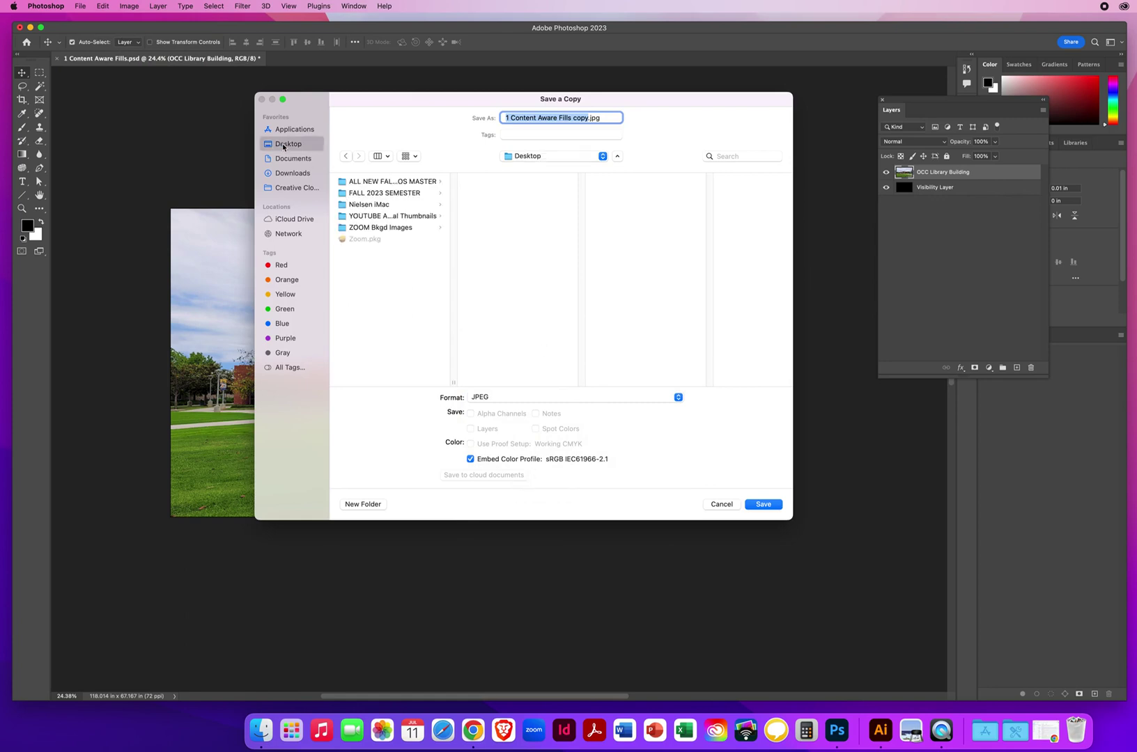
text(Content)
text(AwareFi)
text(ll)
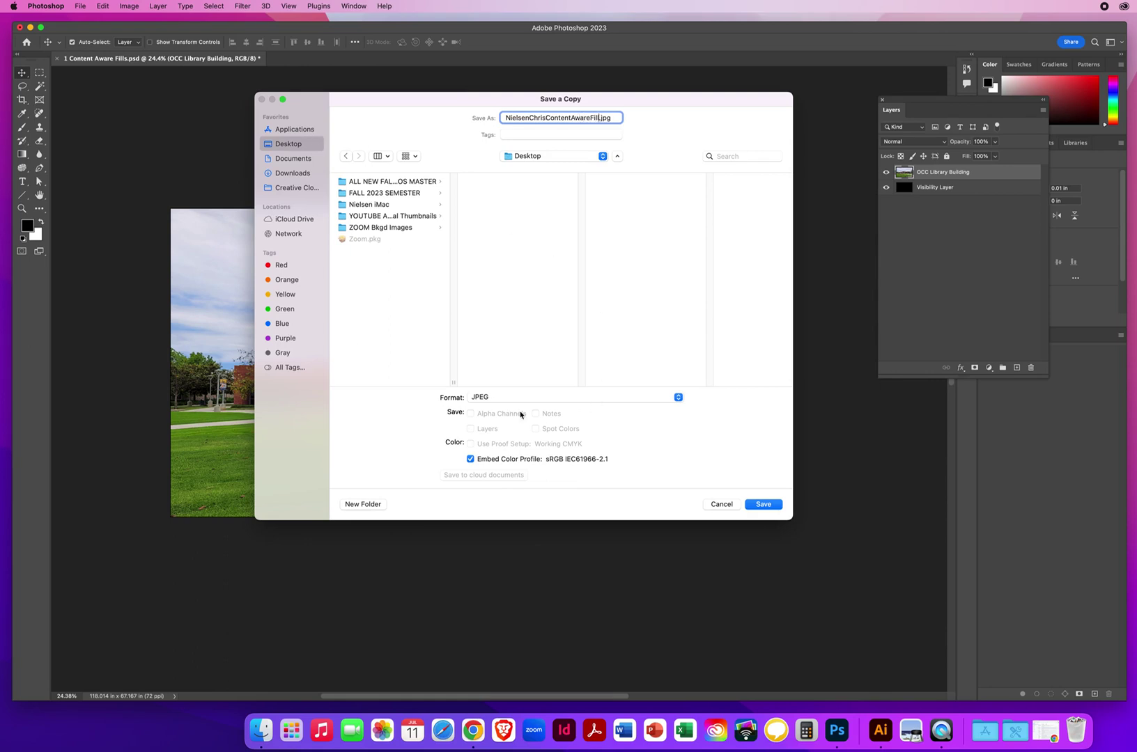
click(755, 509)
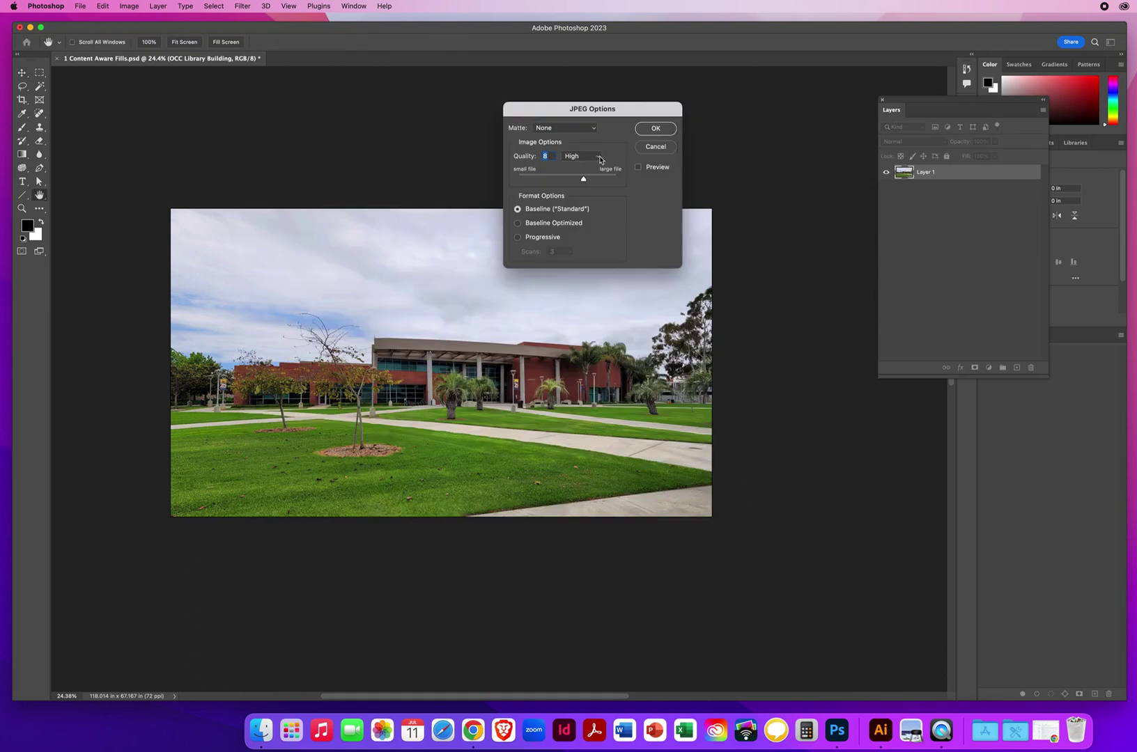
click(655, 129)
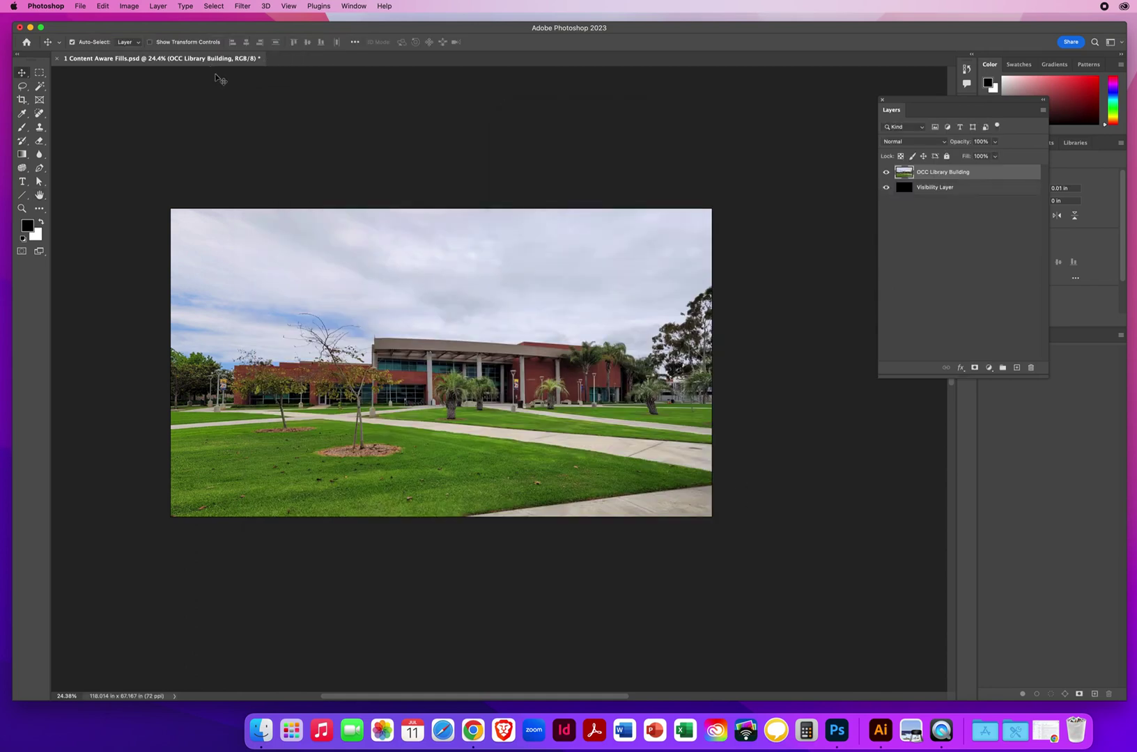